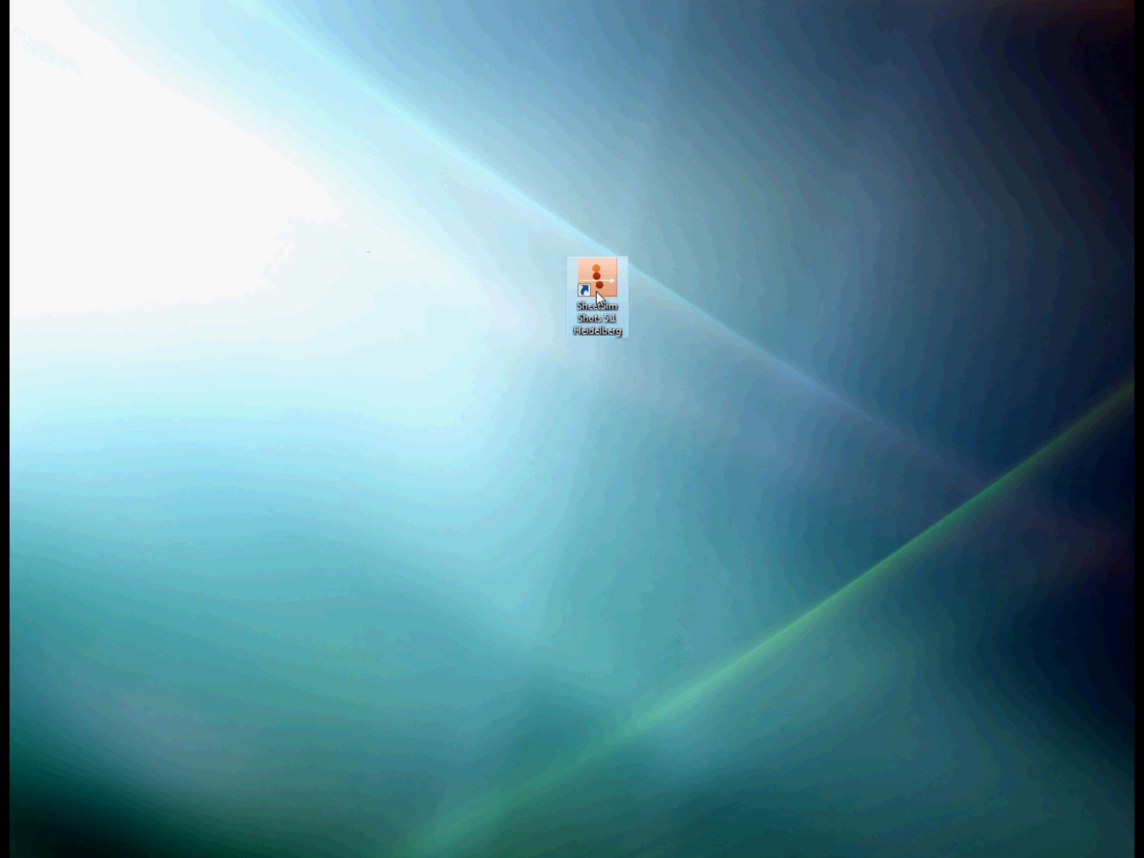
Launch the SheetSim Shots Heidelberg simulator and open its training exercise selection.
double_click(596, 290)
drag(311, 97, 756, 97)
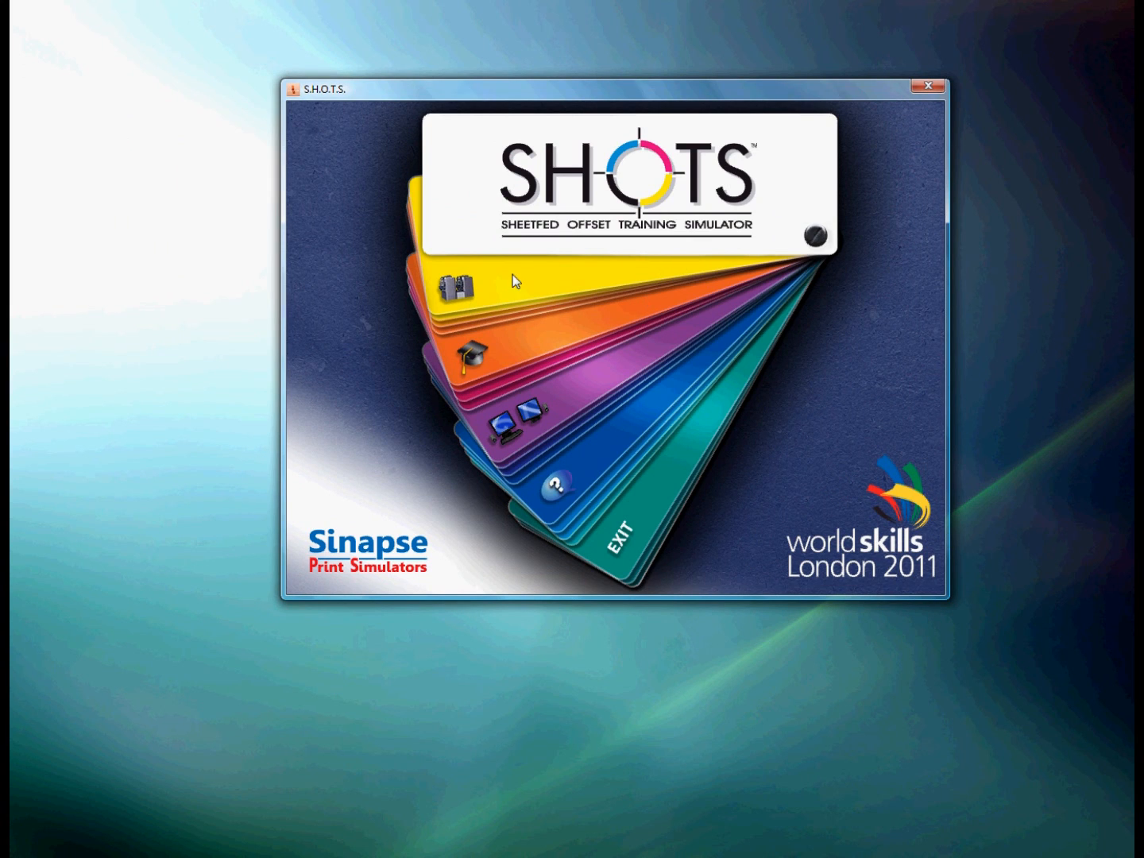
click(476, 358)
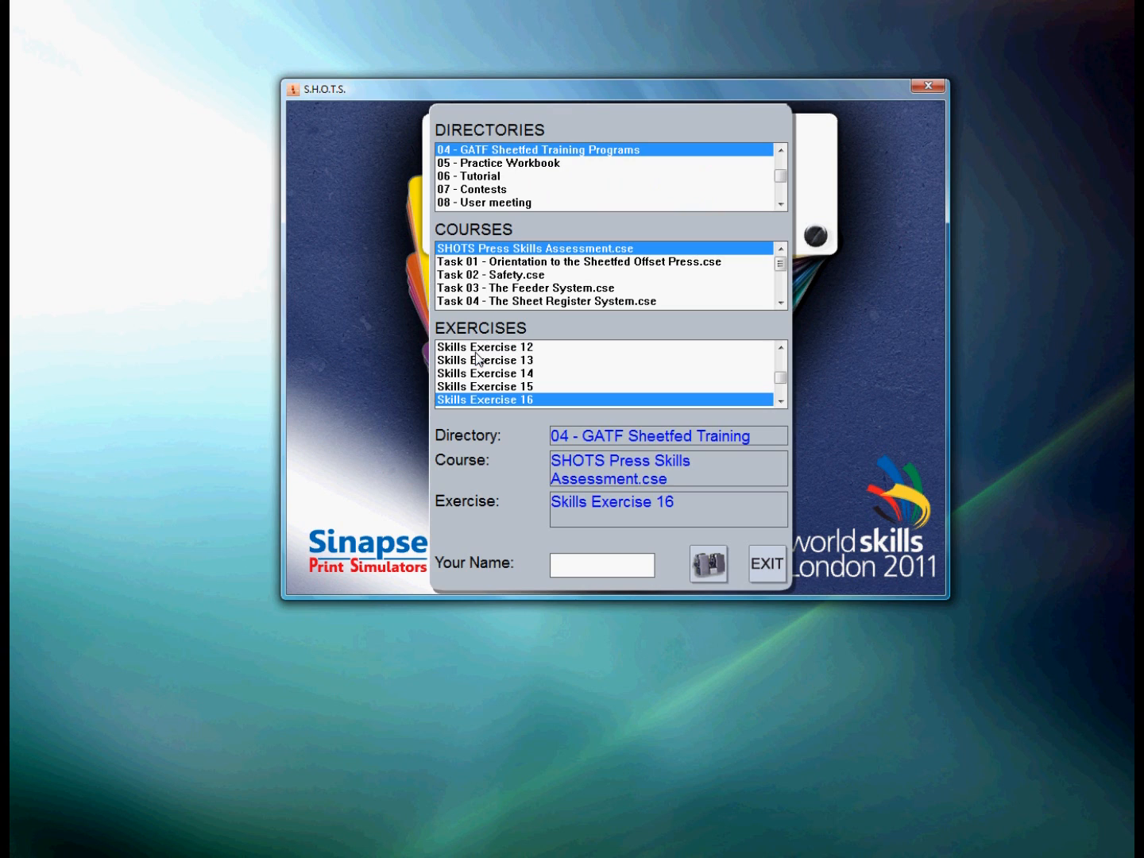
Select Skills Exercise 16 from the SHOTS Press Skills Assessment course in the 04 - GATF Sheetfed Training Programs directory.
drag(784, 172, 785, 161)
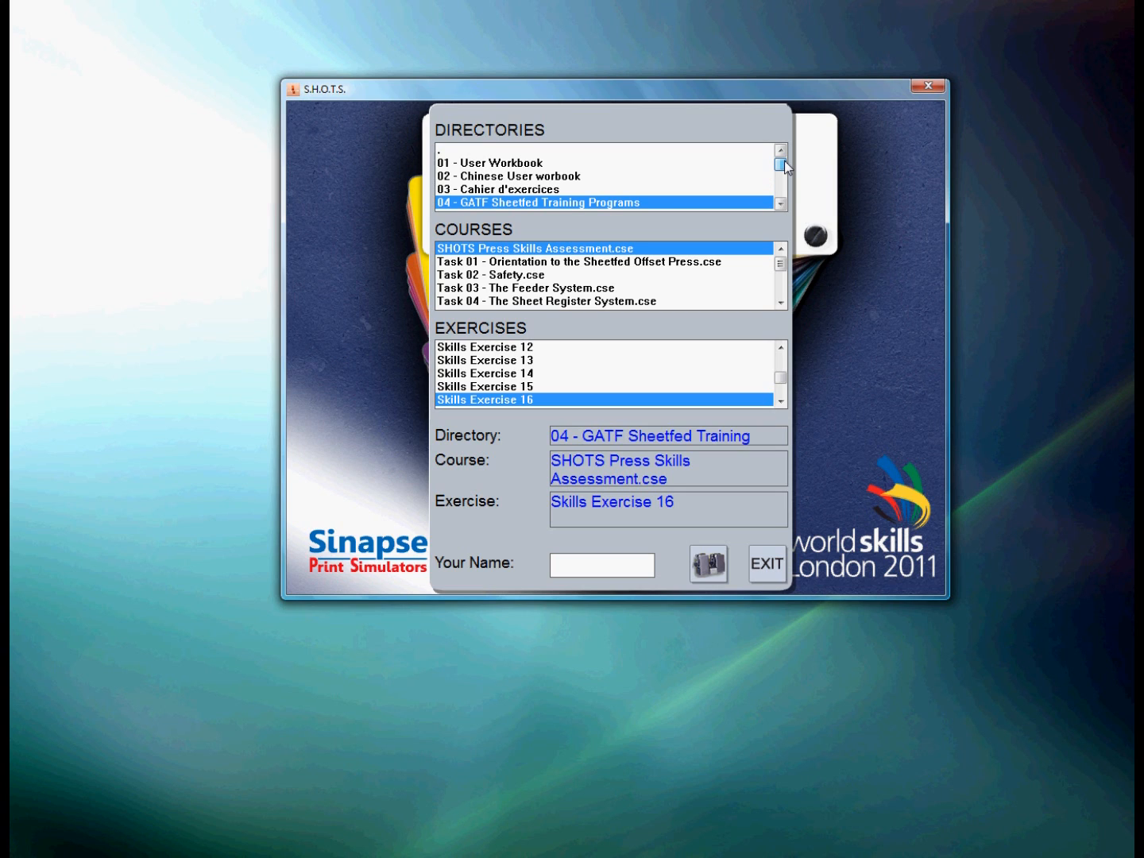
click(493, 162)
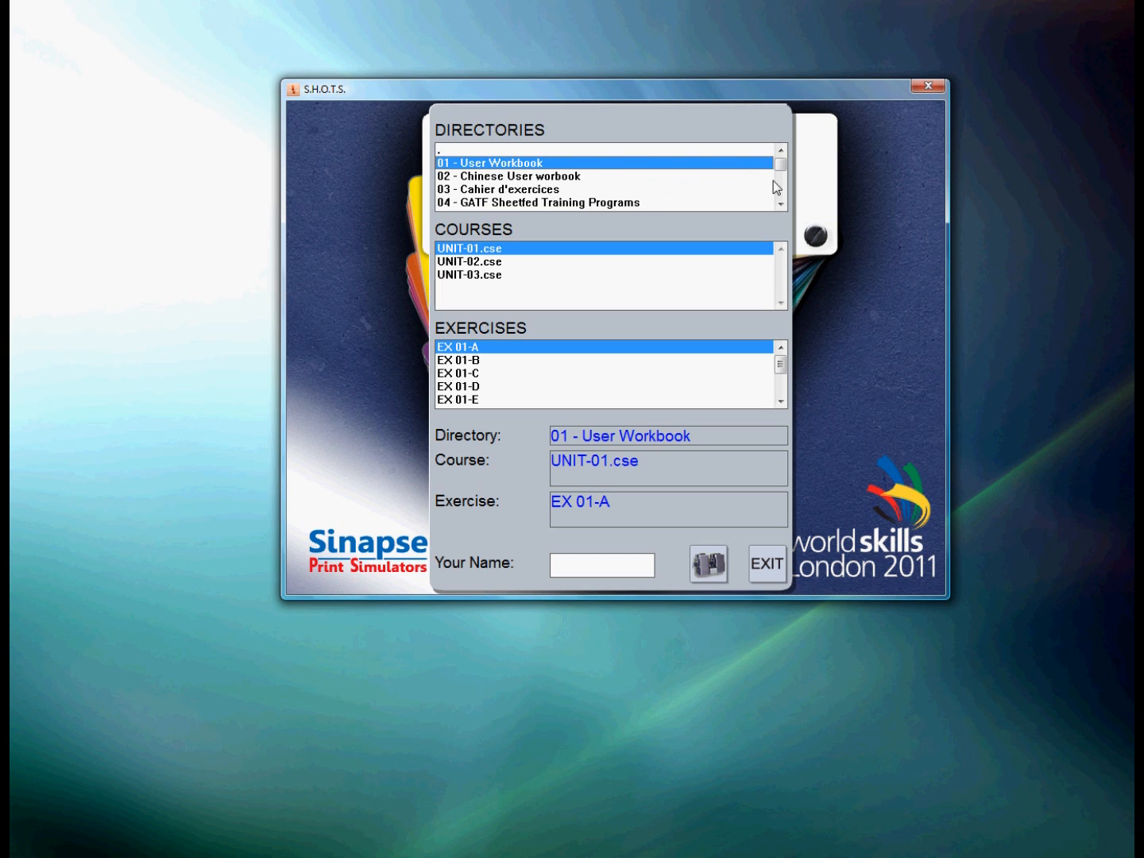
click(782, 204)
click(782, 203)
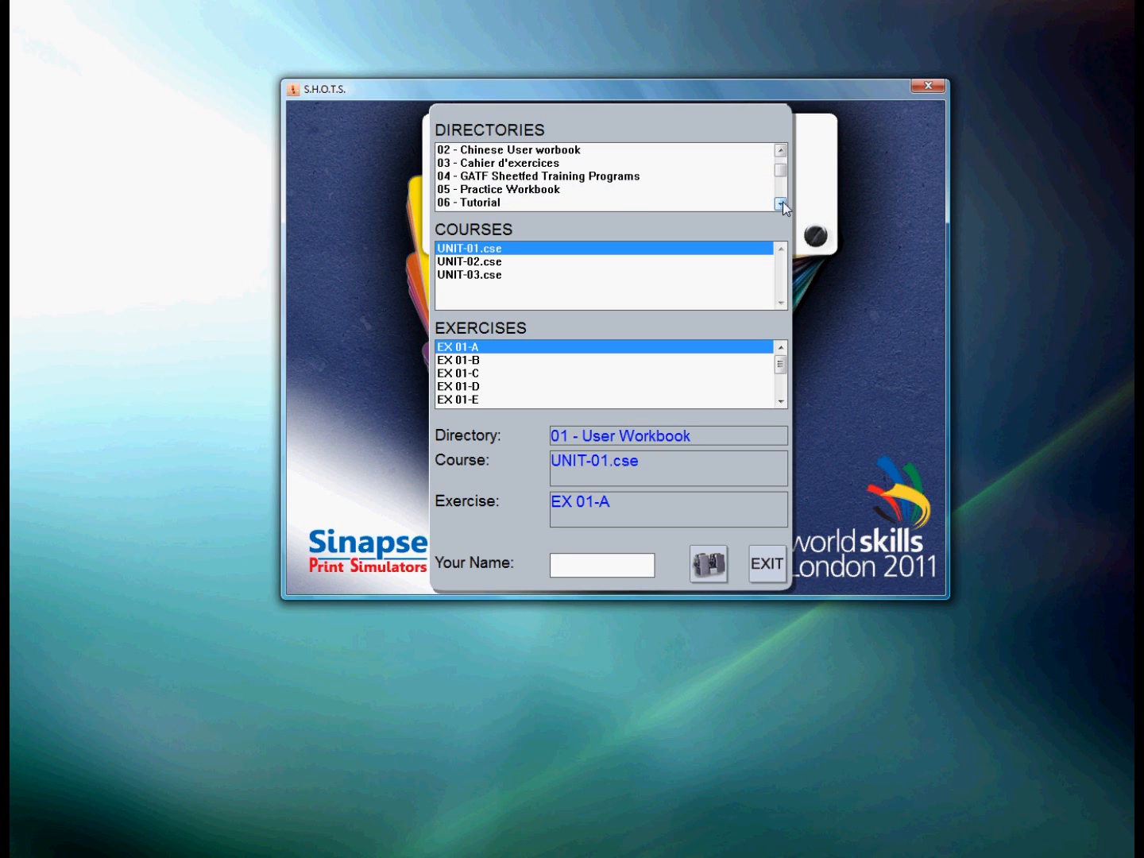
click(553, 178)
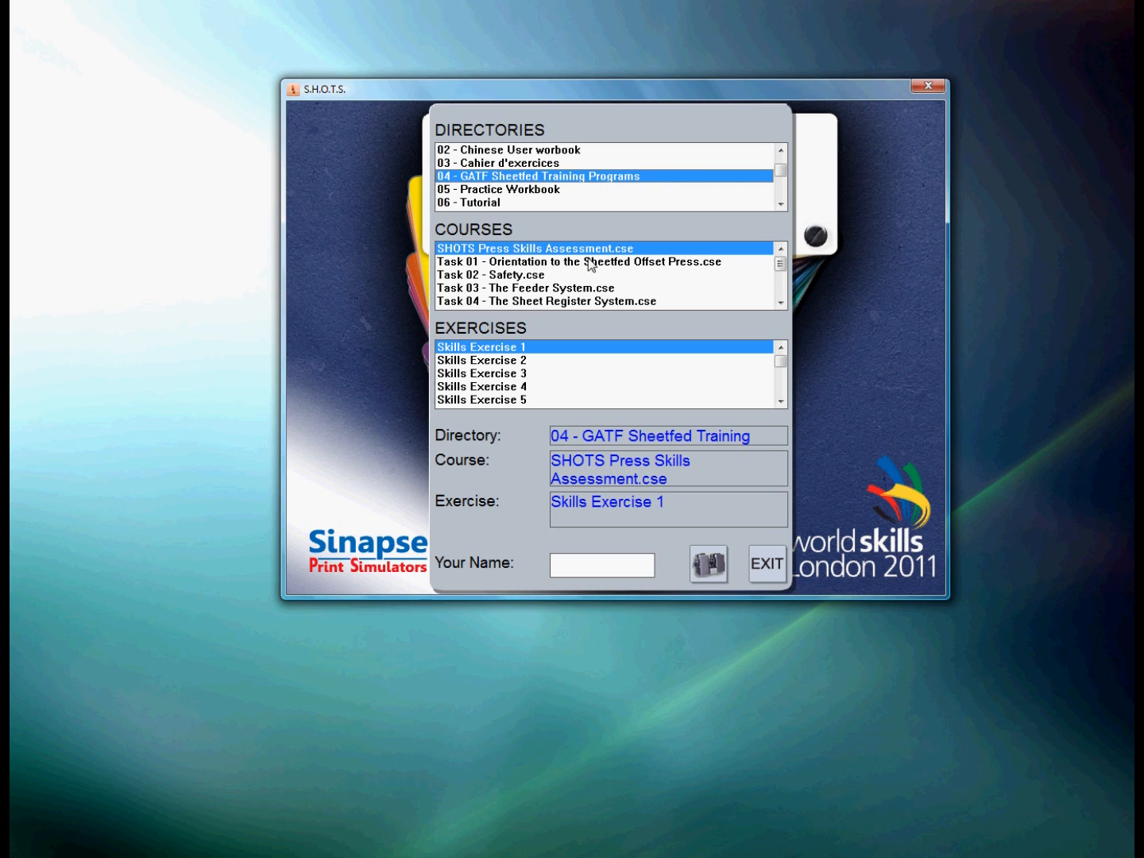
drag(779, 361, 781, 383)
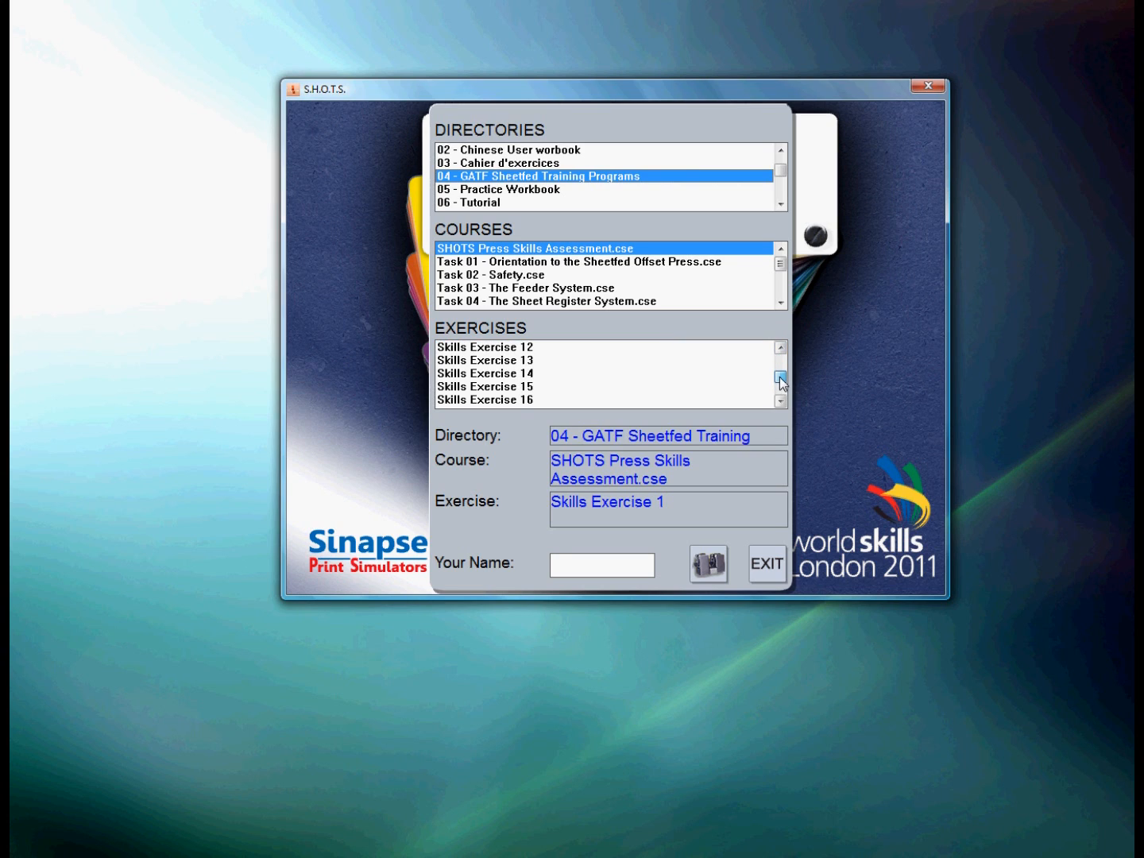
click(512, 401)
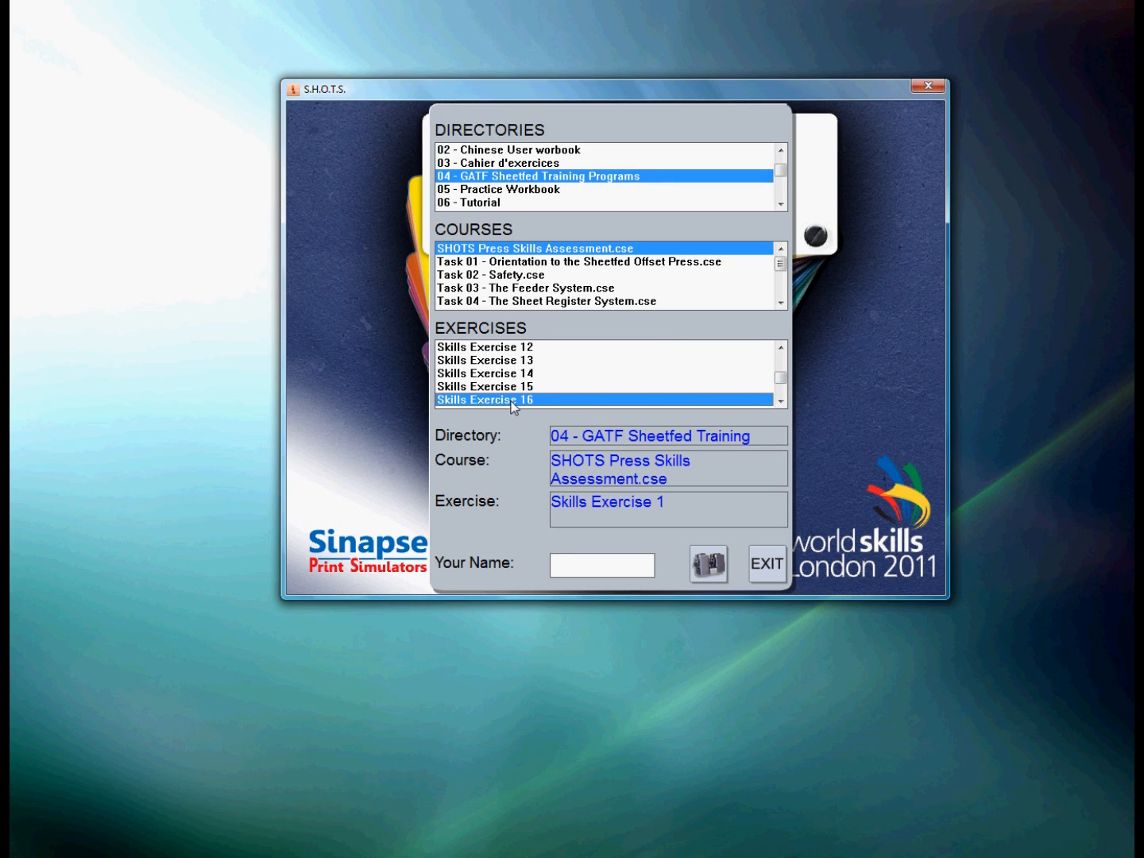
Enter the trainee's name and start the selected exercise in the press simulator.
click(585, 561)
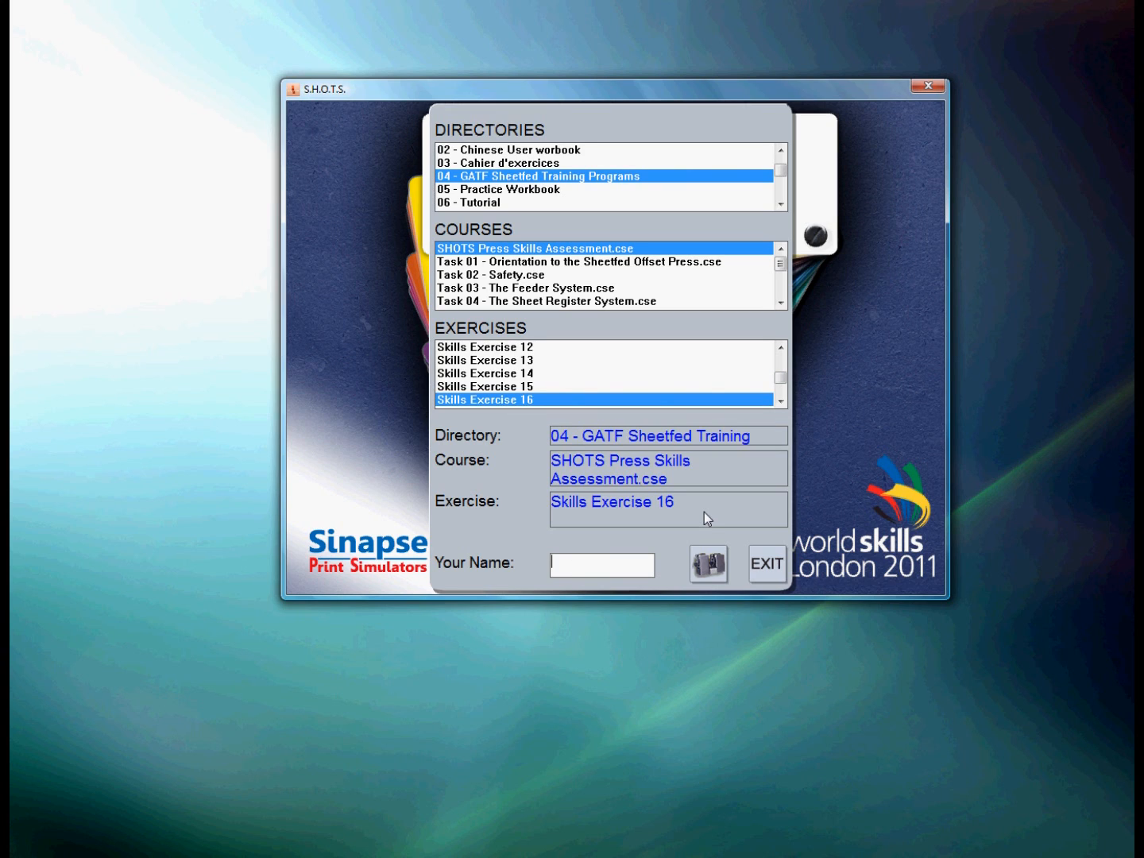
text(DM)
click(710, 564)
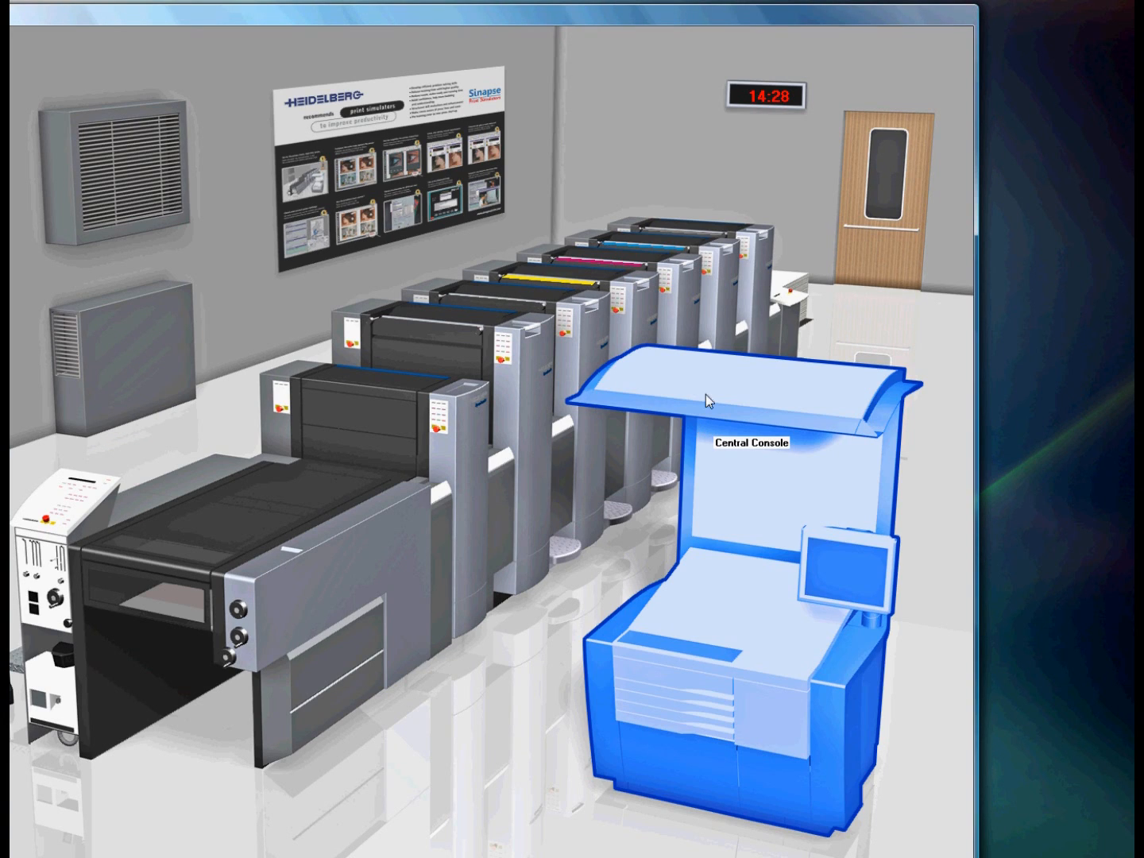
Arrange the Copy Desk and press room windows, and open the Central Console's control screen.
drag(762, 12, 908, 215)
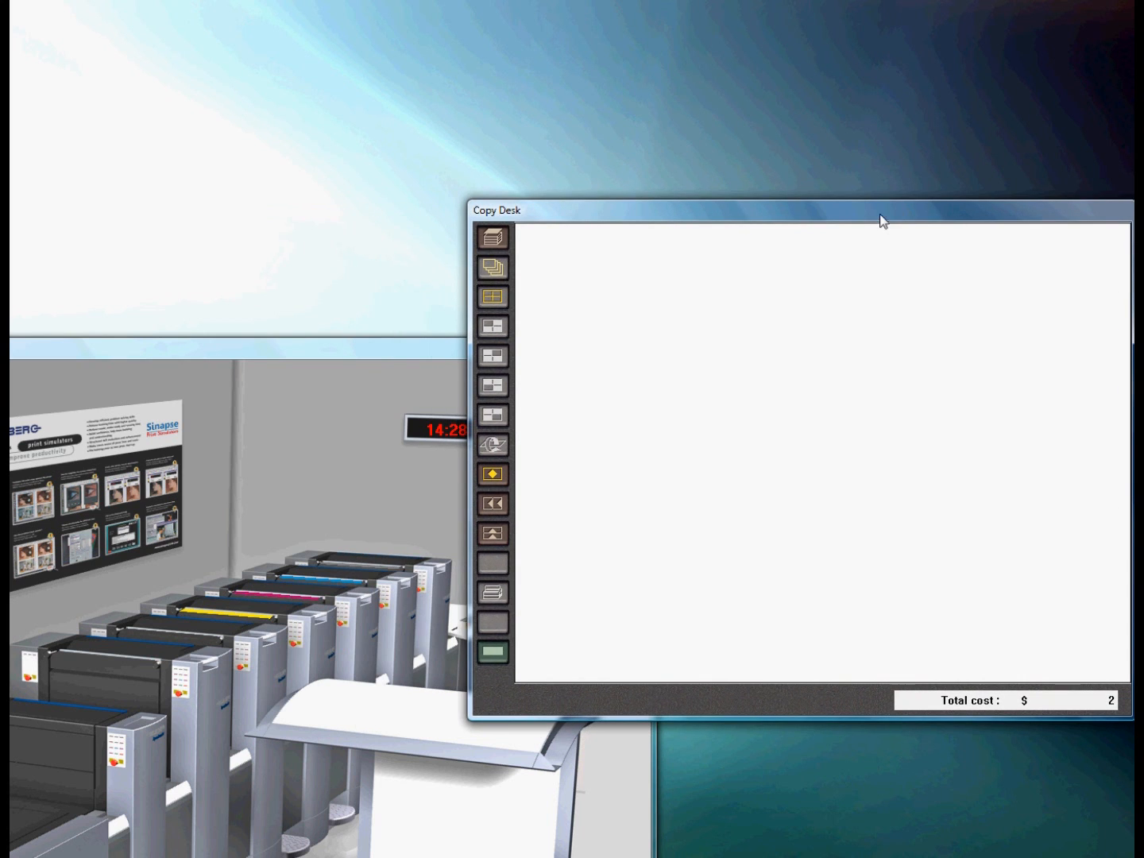
drag(352, 347, 783, 4)
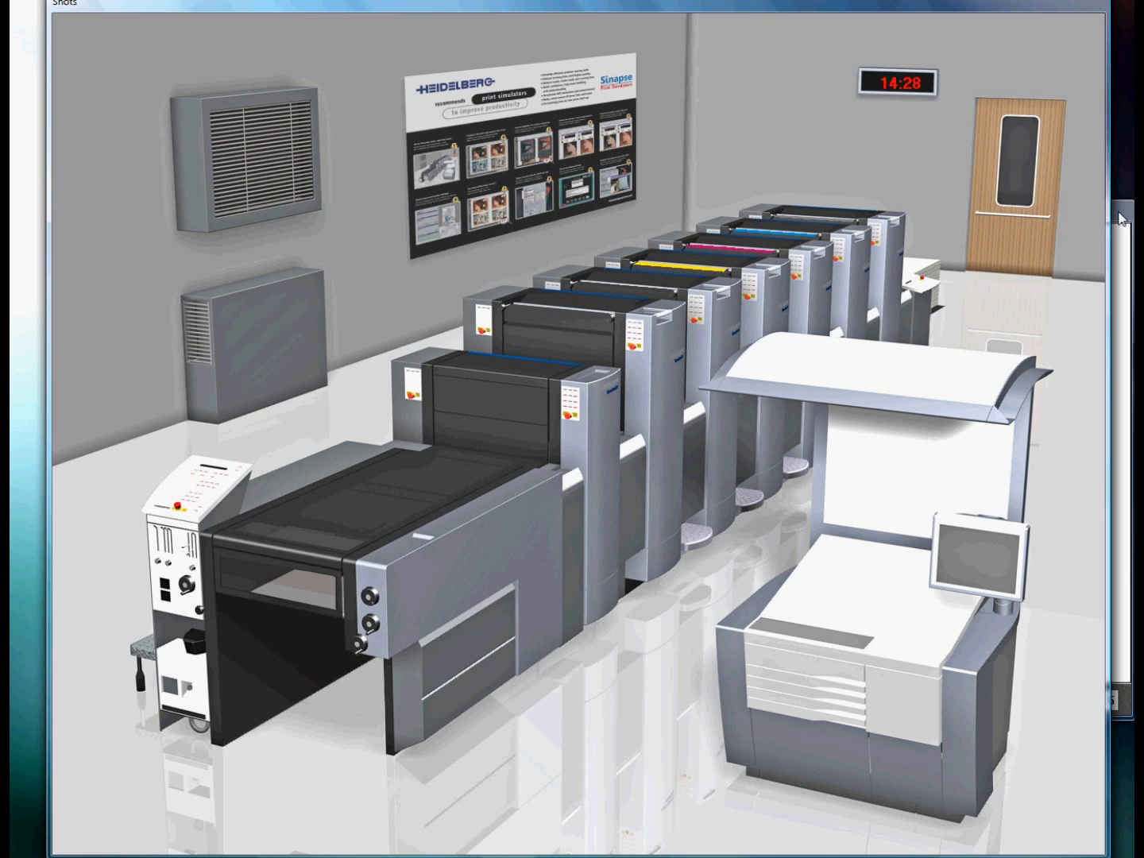
click(853, 591)
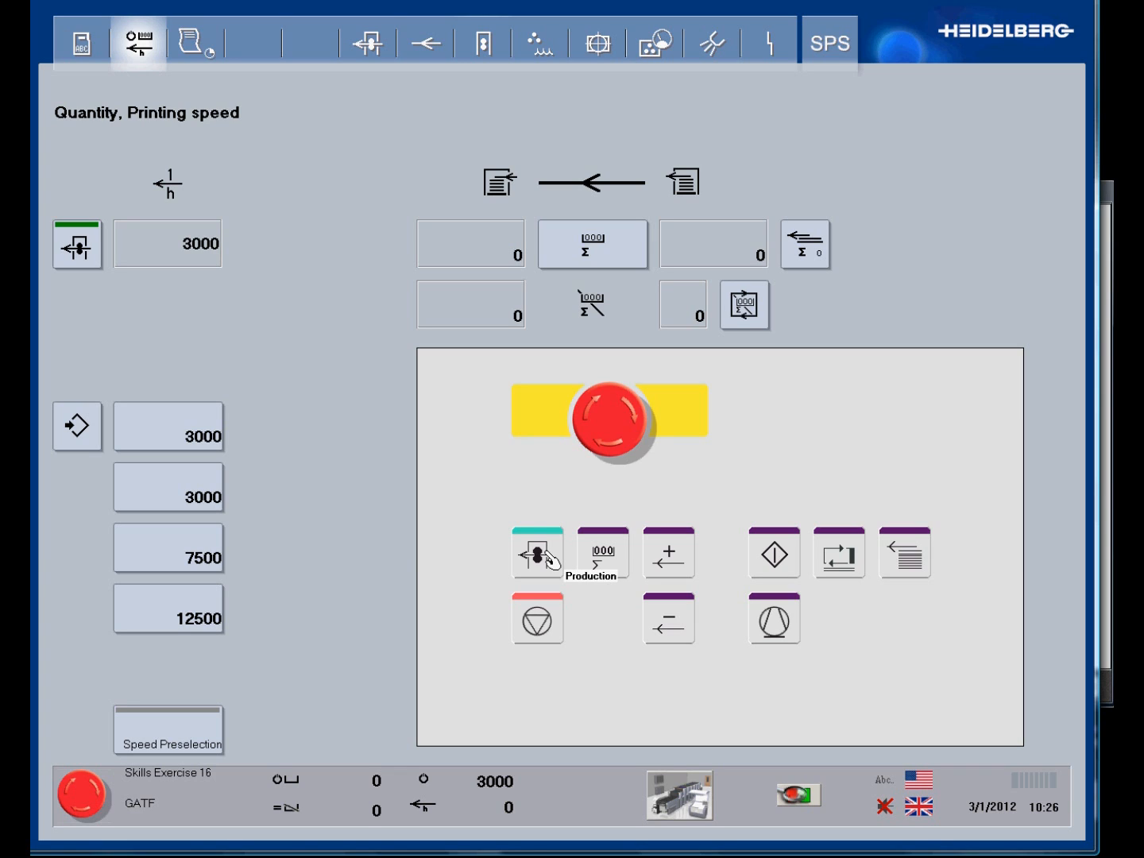
Start the production run and compare the printed sheet side by side with the reference in the Copy Desk.
click(547, 558)
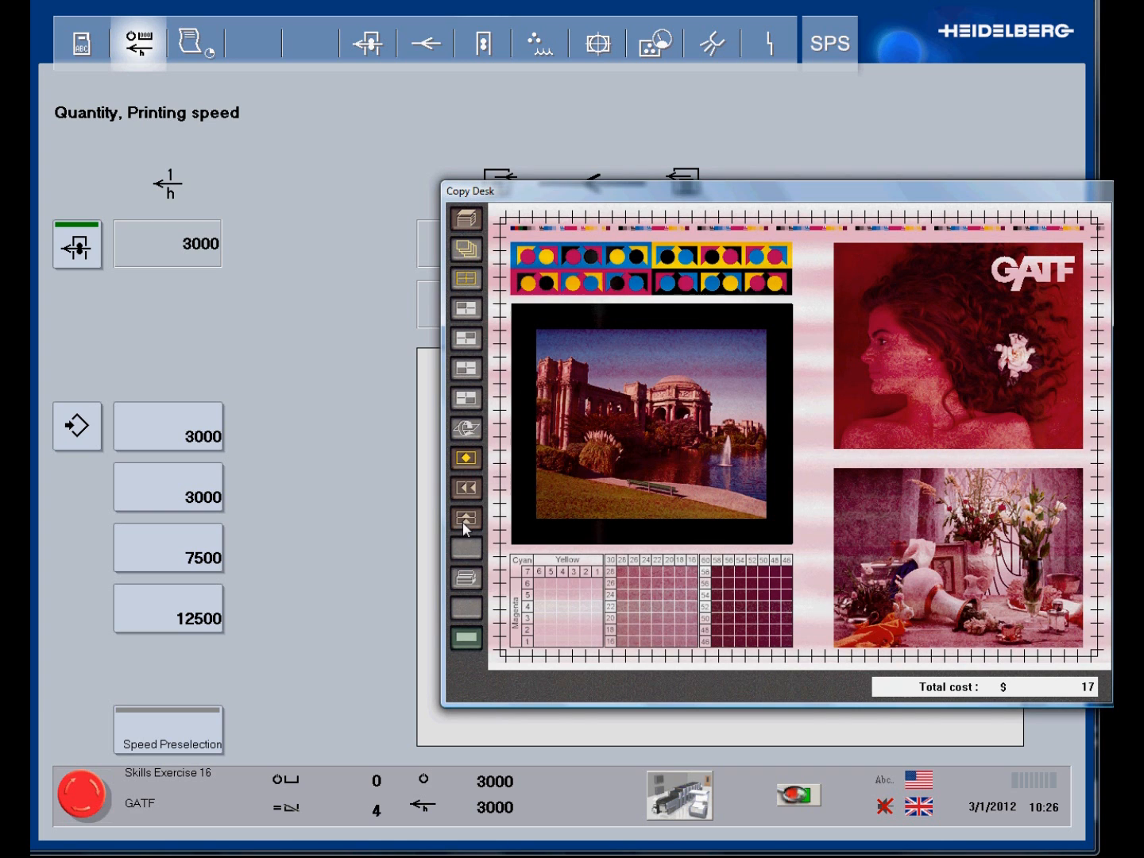
click(472, 491)
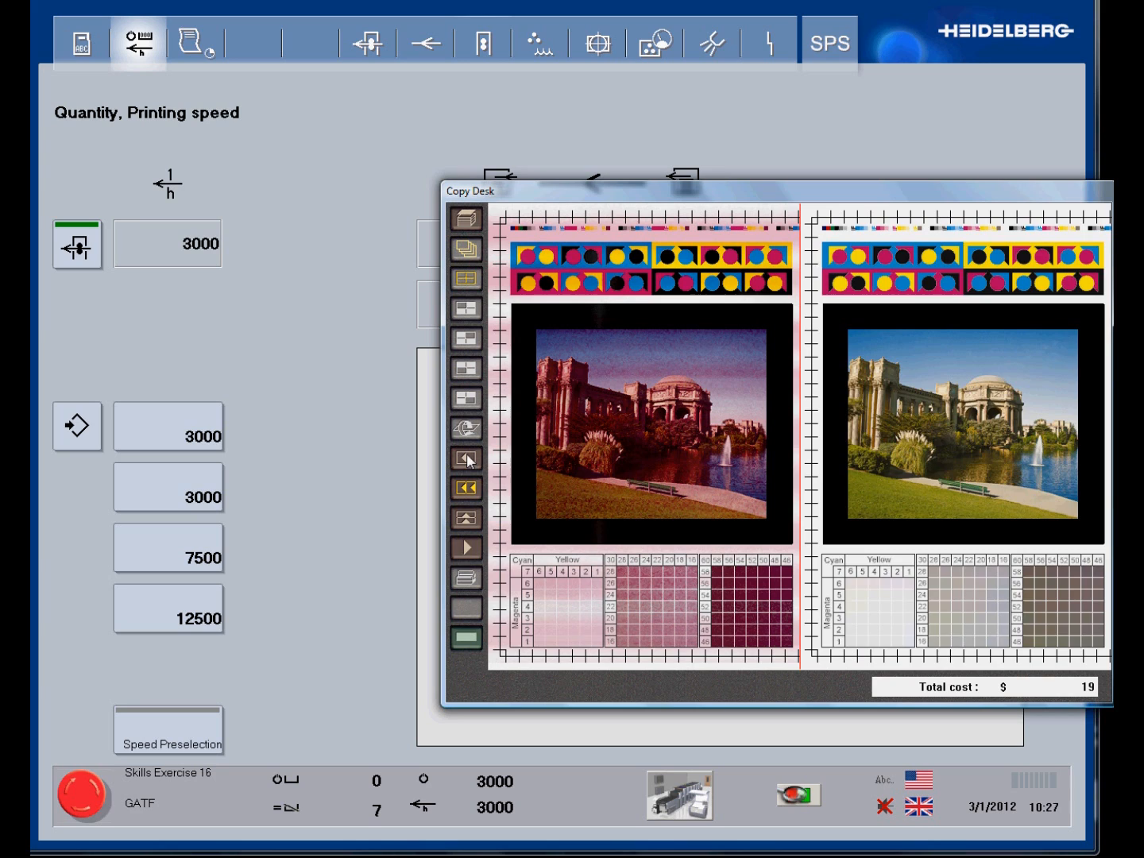
click(469, 460)
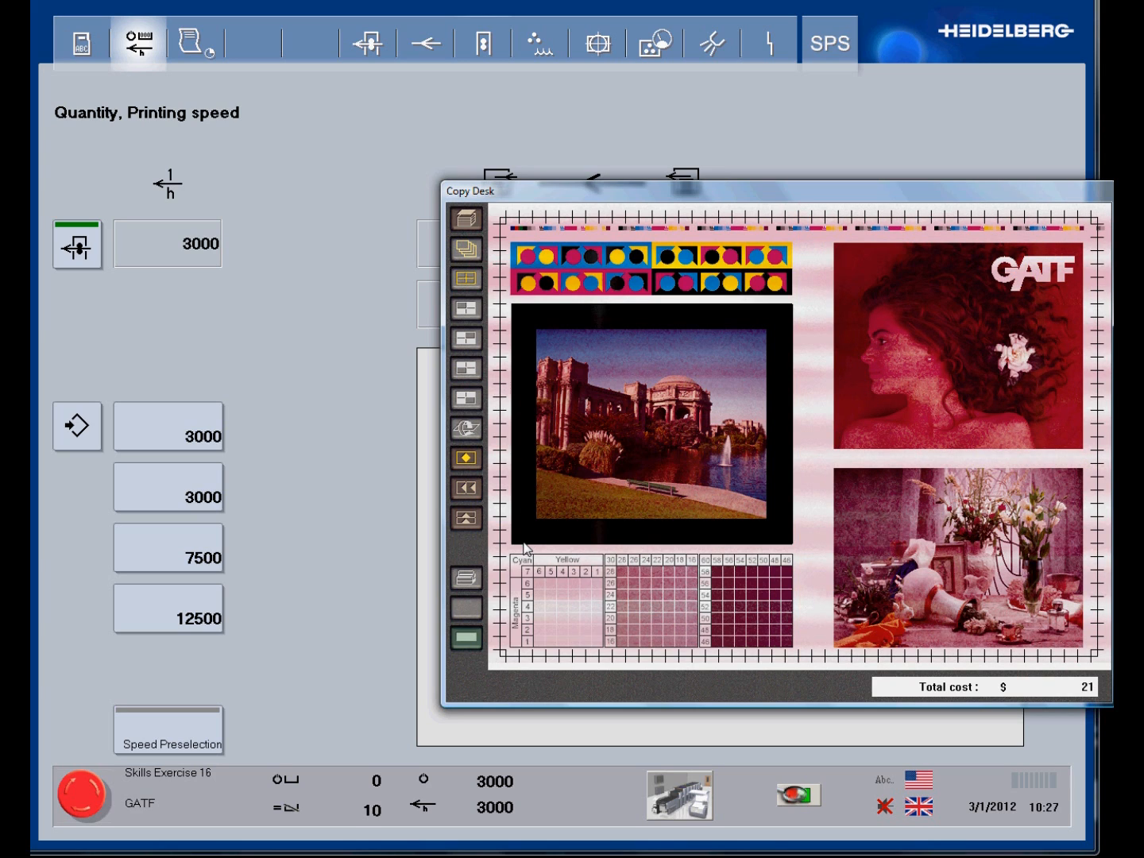
Check the printed sheet's magenta density across all zones with the on-line densitometer, and close the densitometer.
click(475, 577)
click(619, 590)
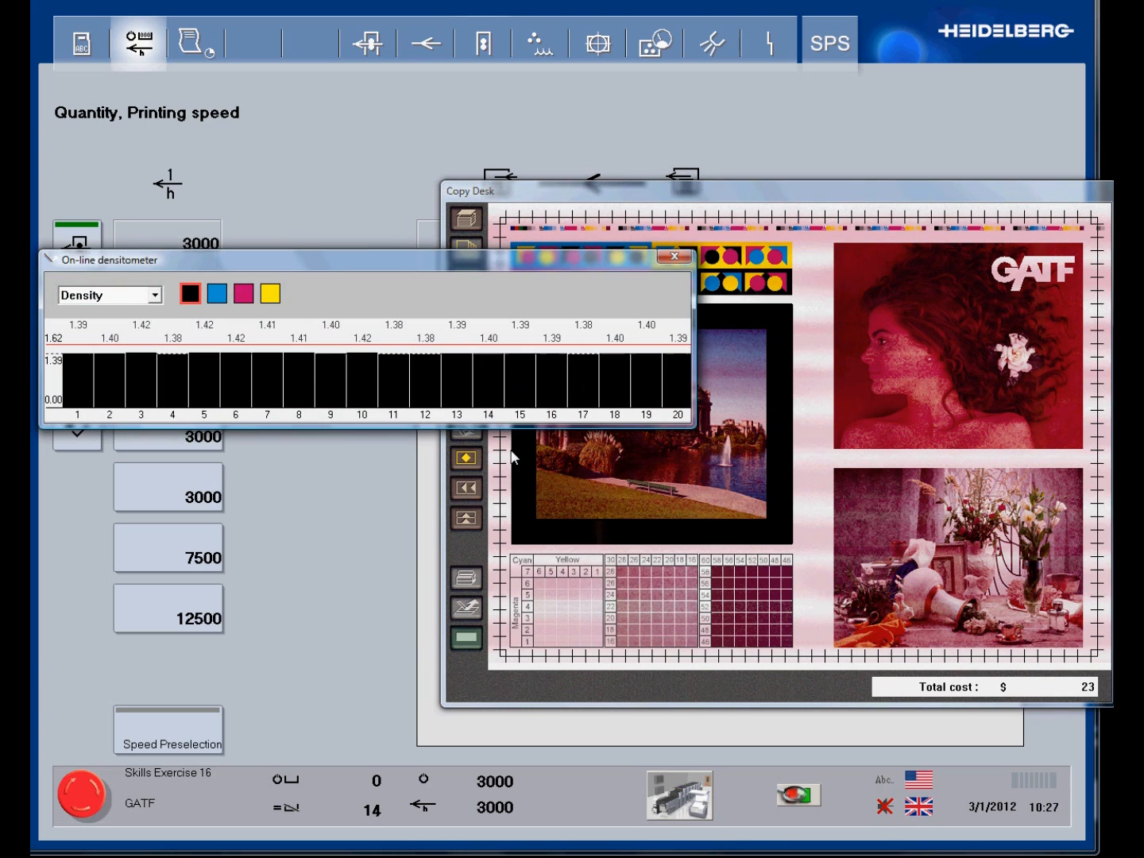
click(239, 292)
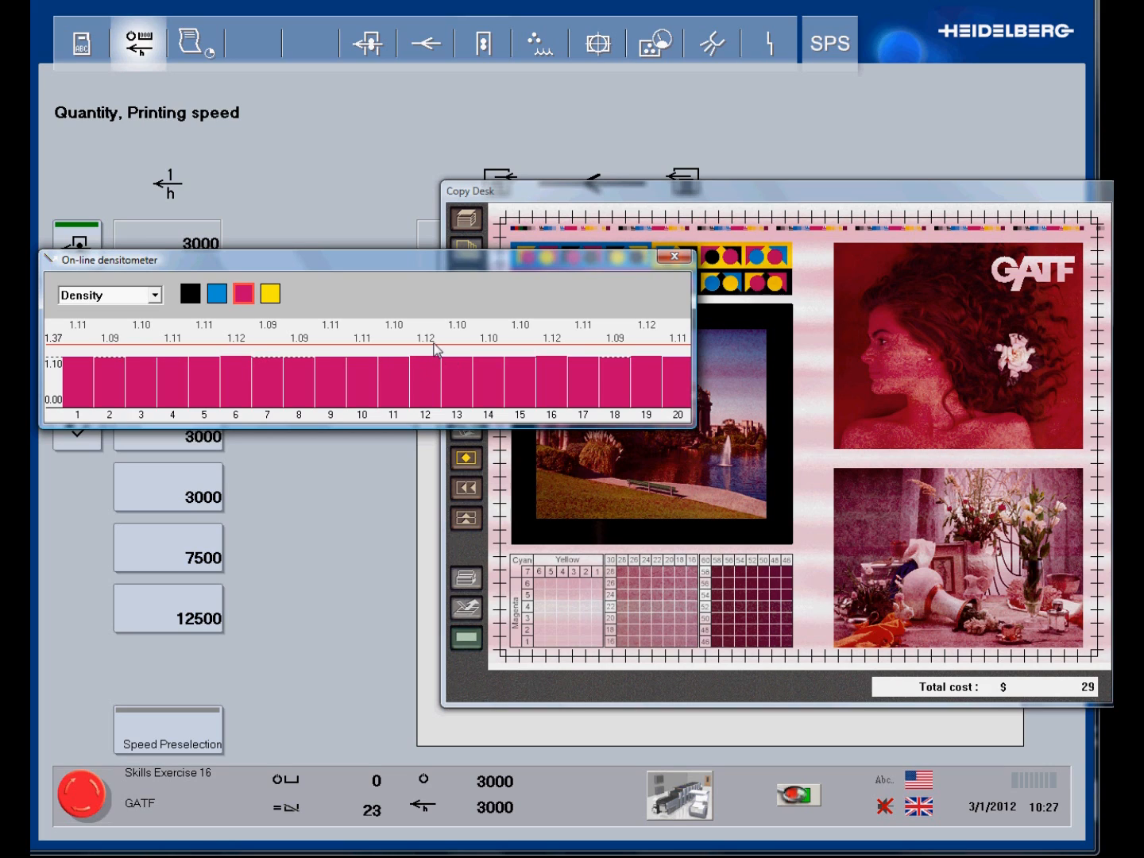
click(680, 255)
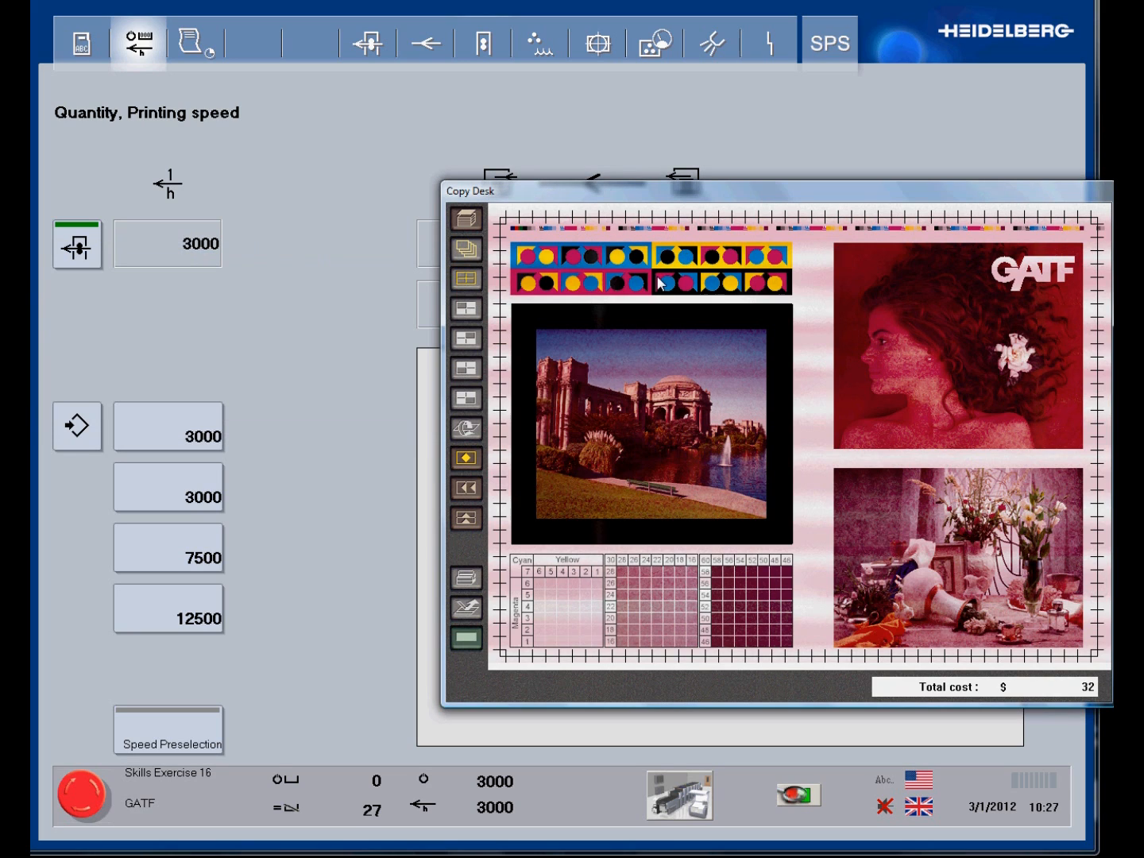
Raise the dampening of magenta print unit 3 to 40 % in the ink and dampening settings.
click(541, 47)
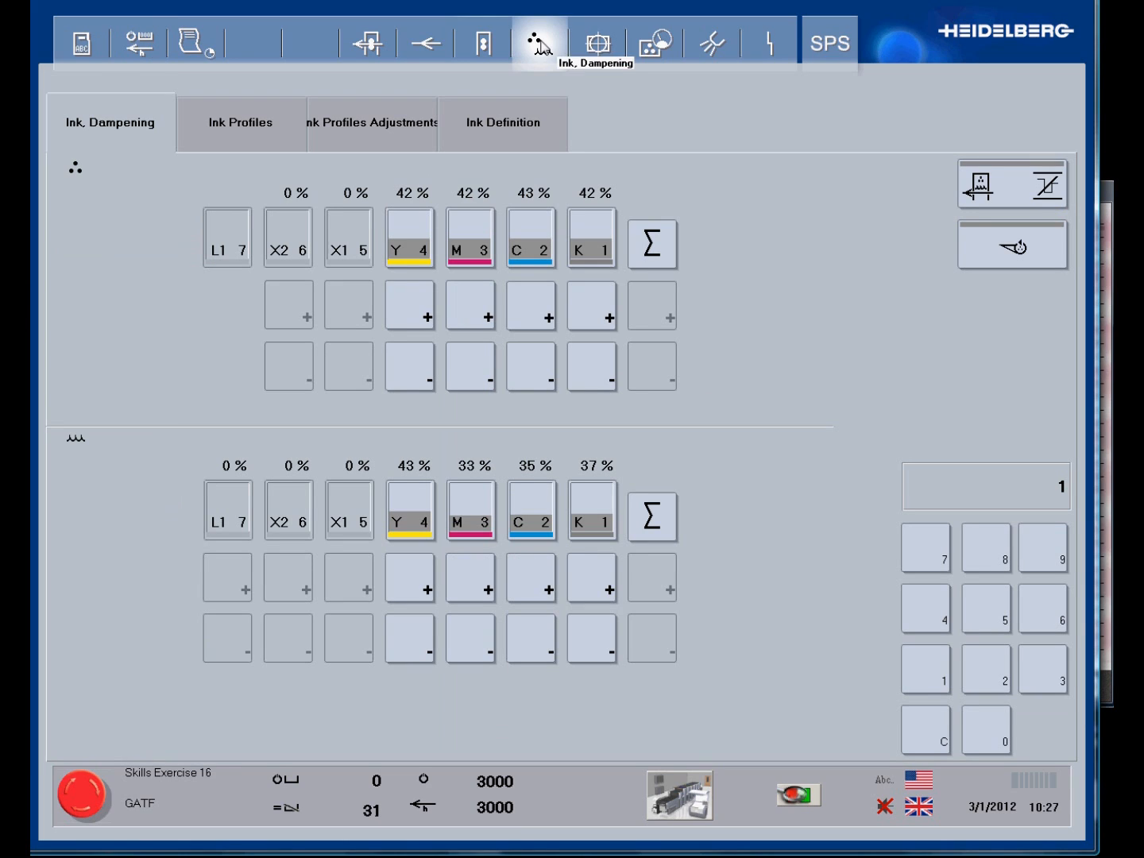
click(469, 509)
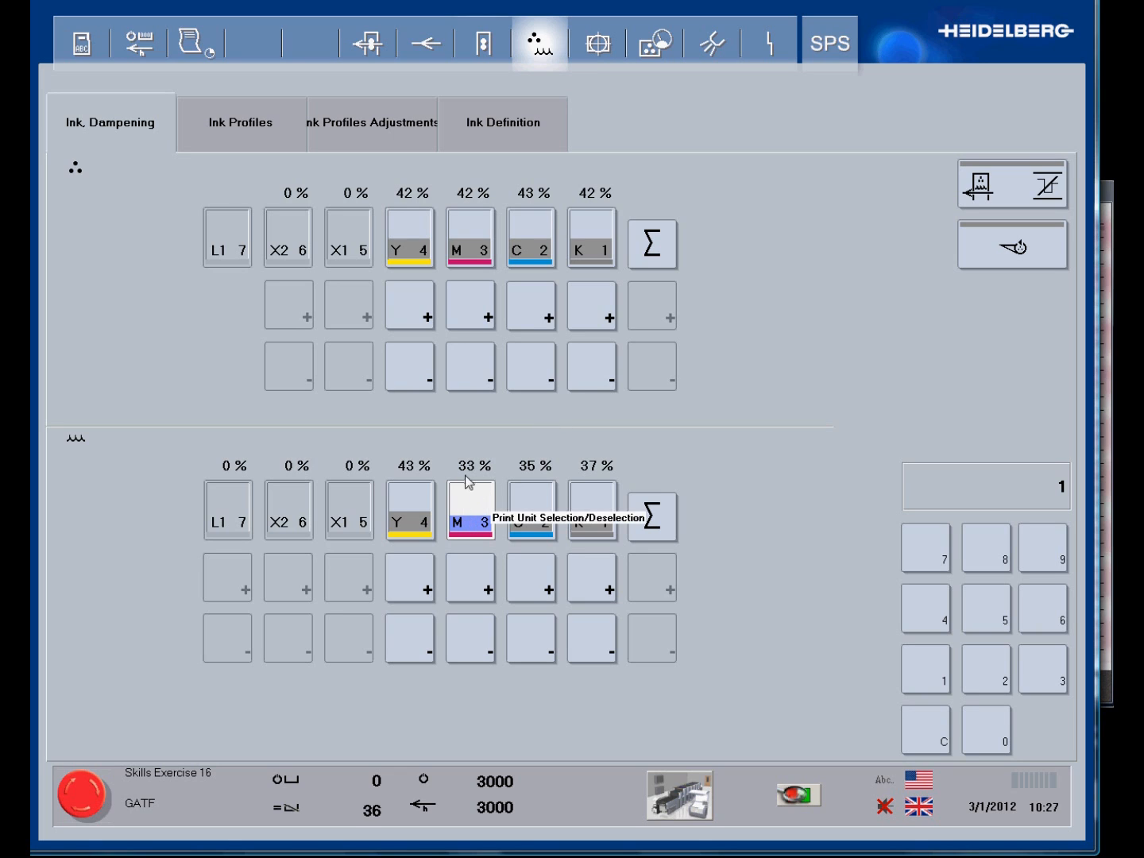
click(469, 585)
click(470, 585)
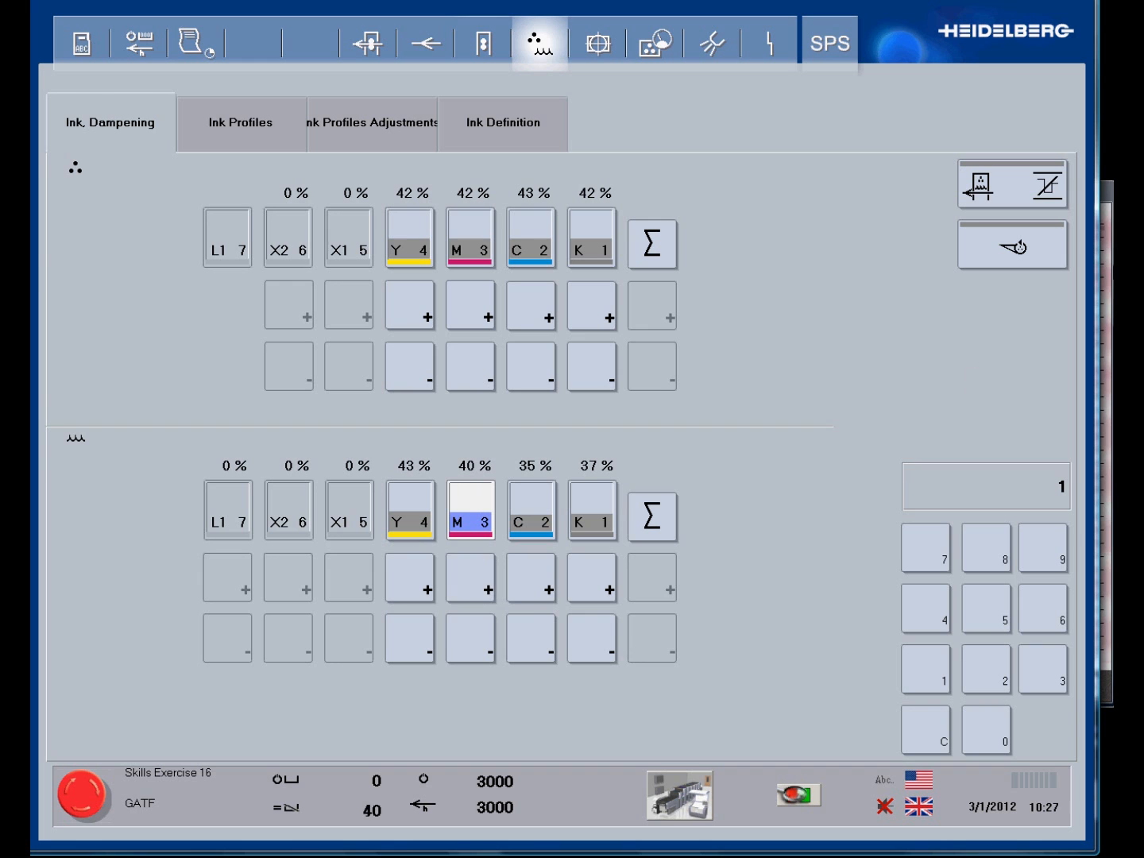
Pull a fresh sheet onto the Copy Desk and recheck its magenta density with the on-line densitometer.
click(1108, 209)
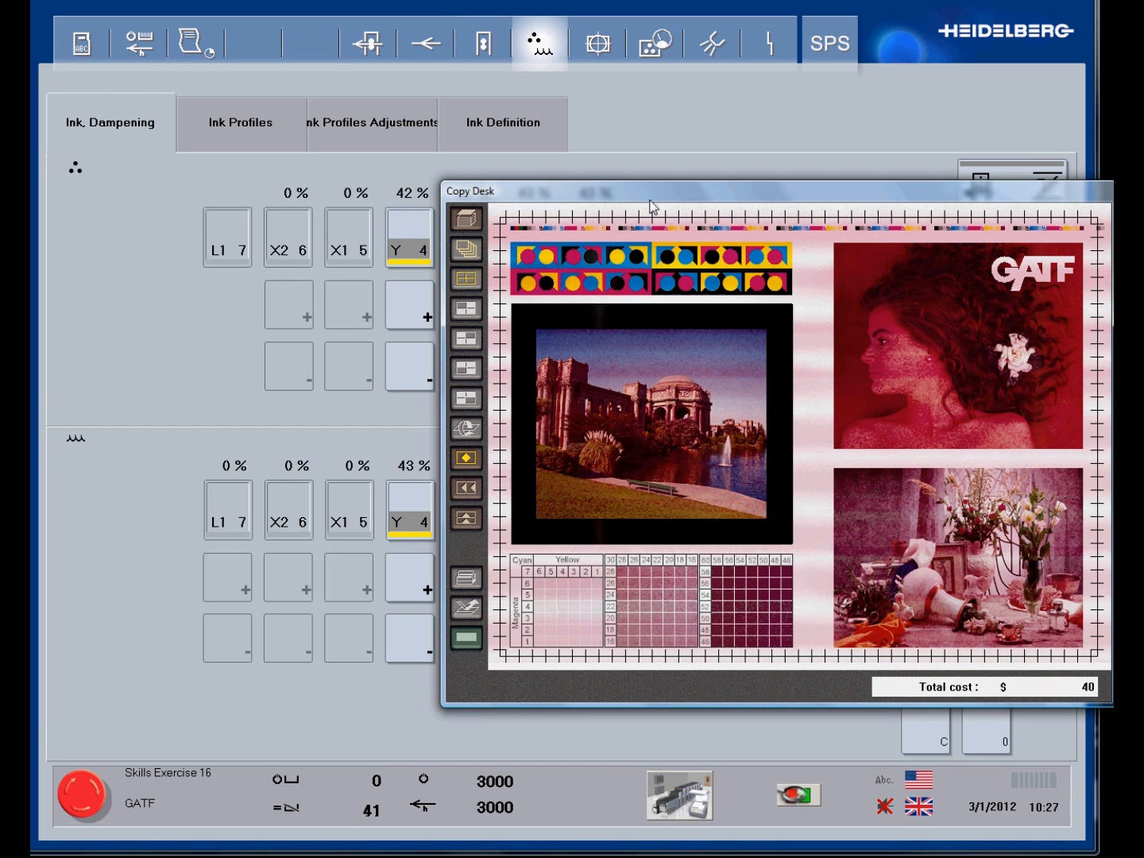
click(466, 220)
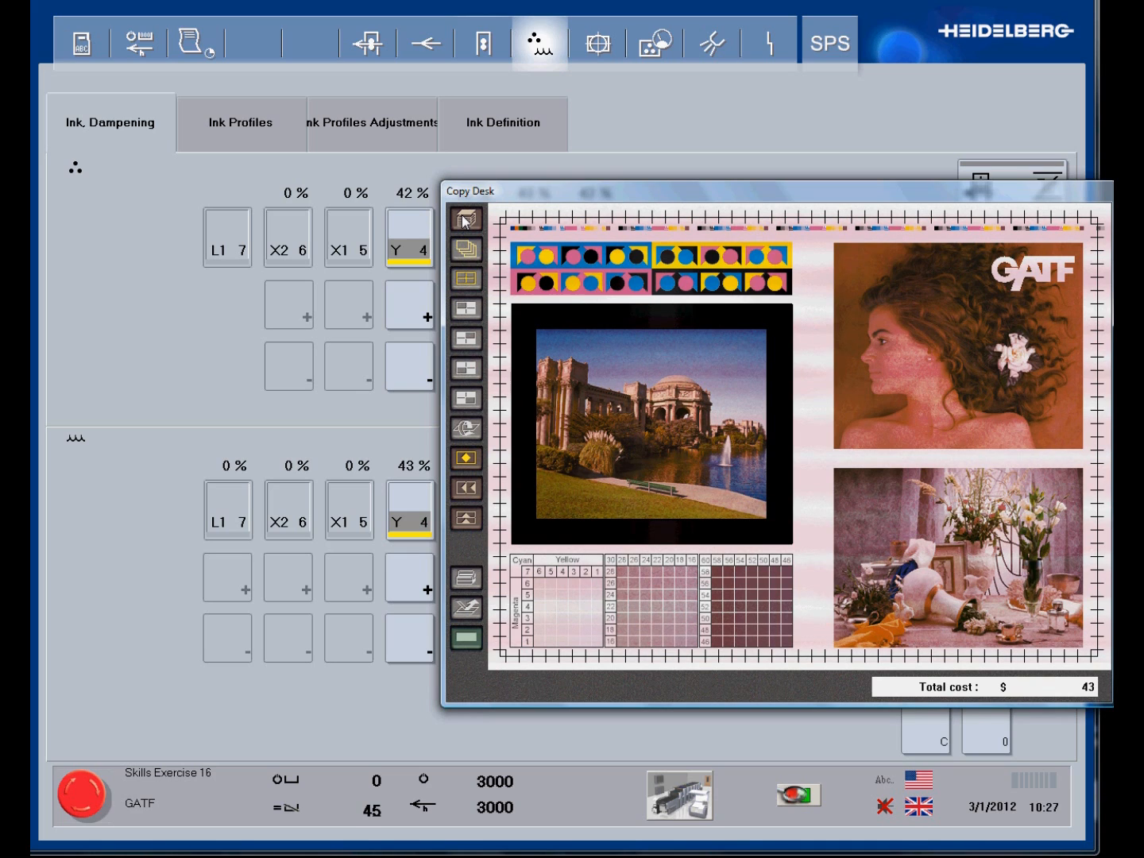
click(468, 583)
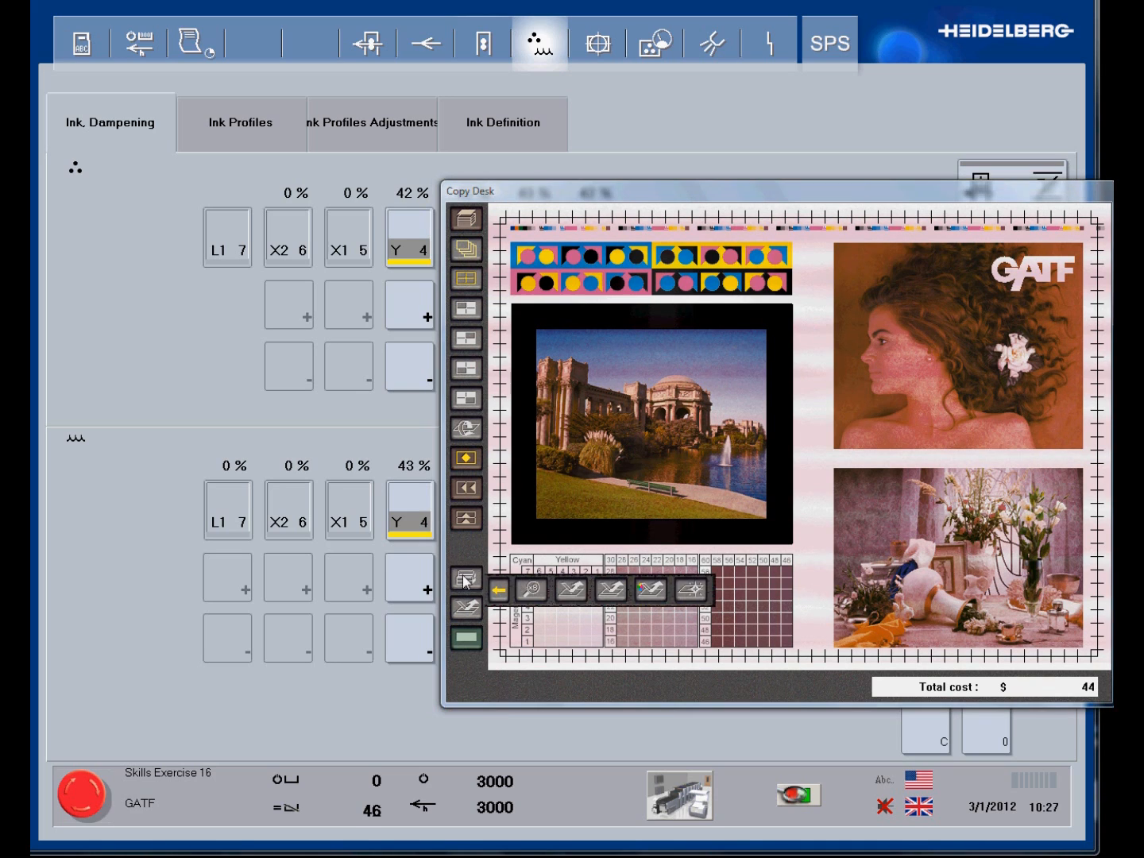
click(646, 590)
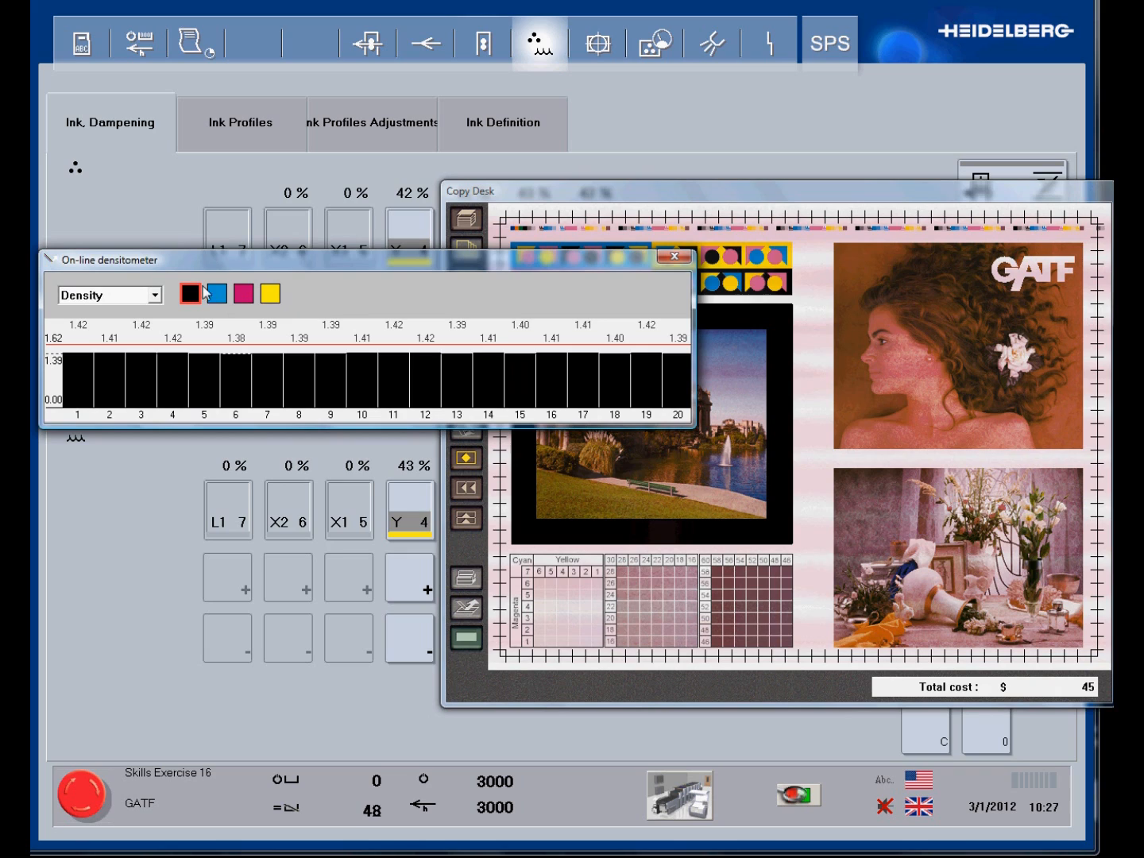
click(241, 296)
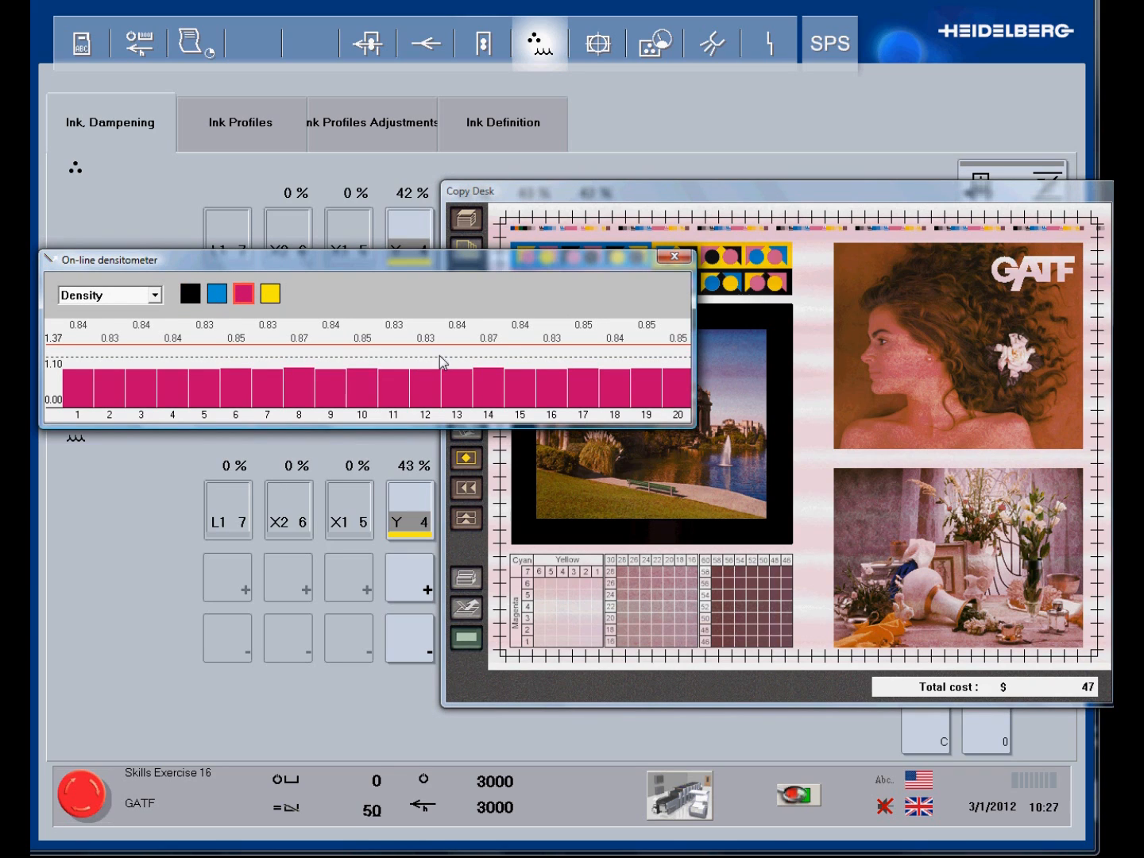
click(676, 256)
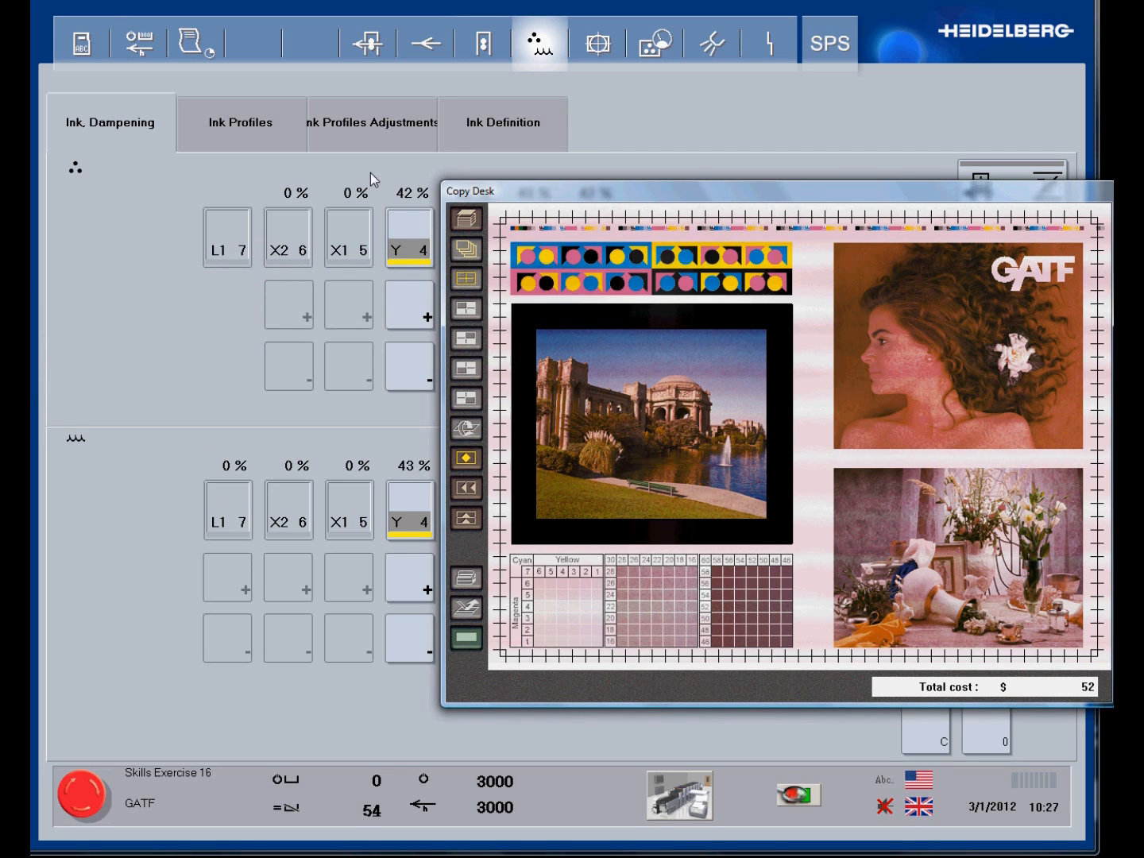
Stop the press from the printing speed controls and open the magenta print unit's roller view in the press room.
click(137, 44)
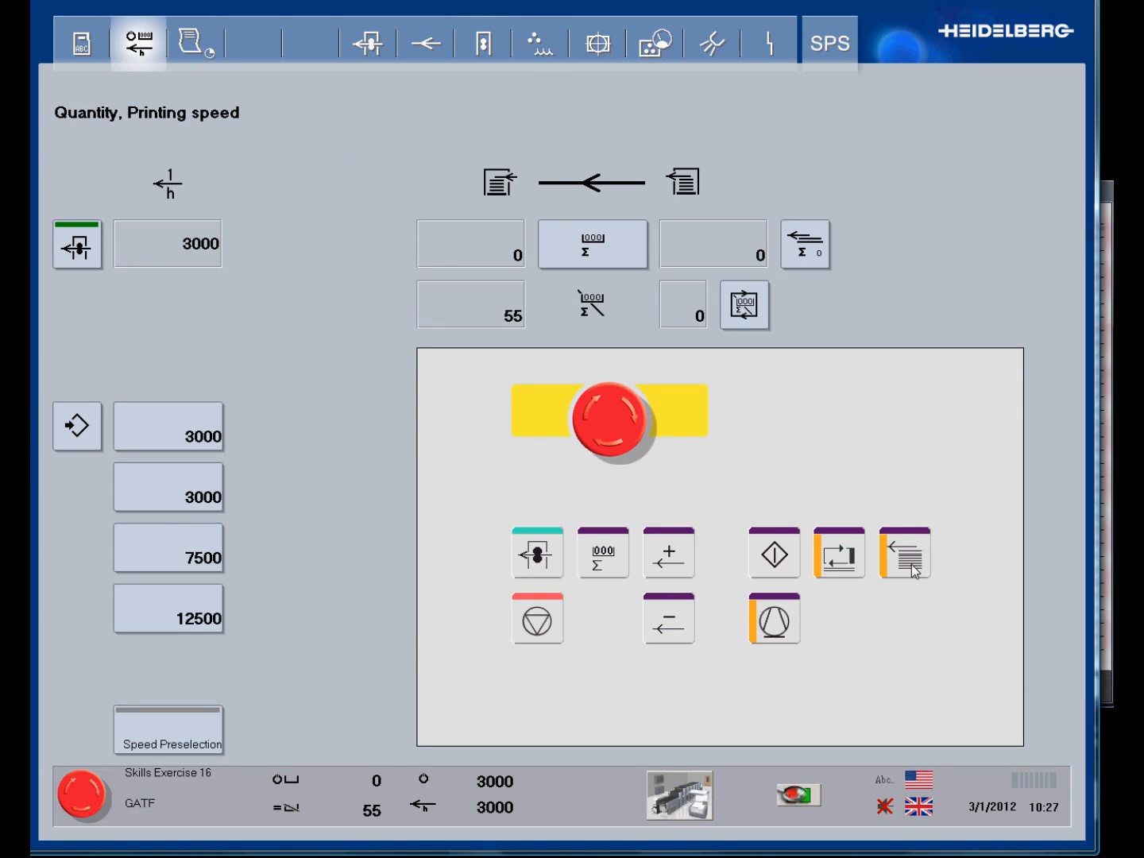
click(538, 623)
click(676, 798)
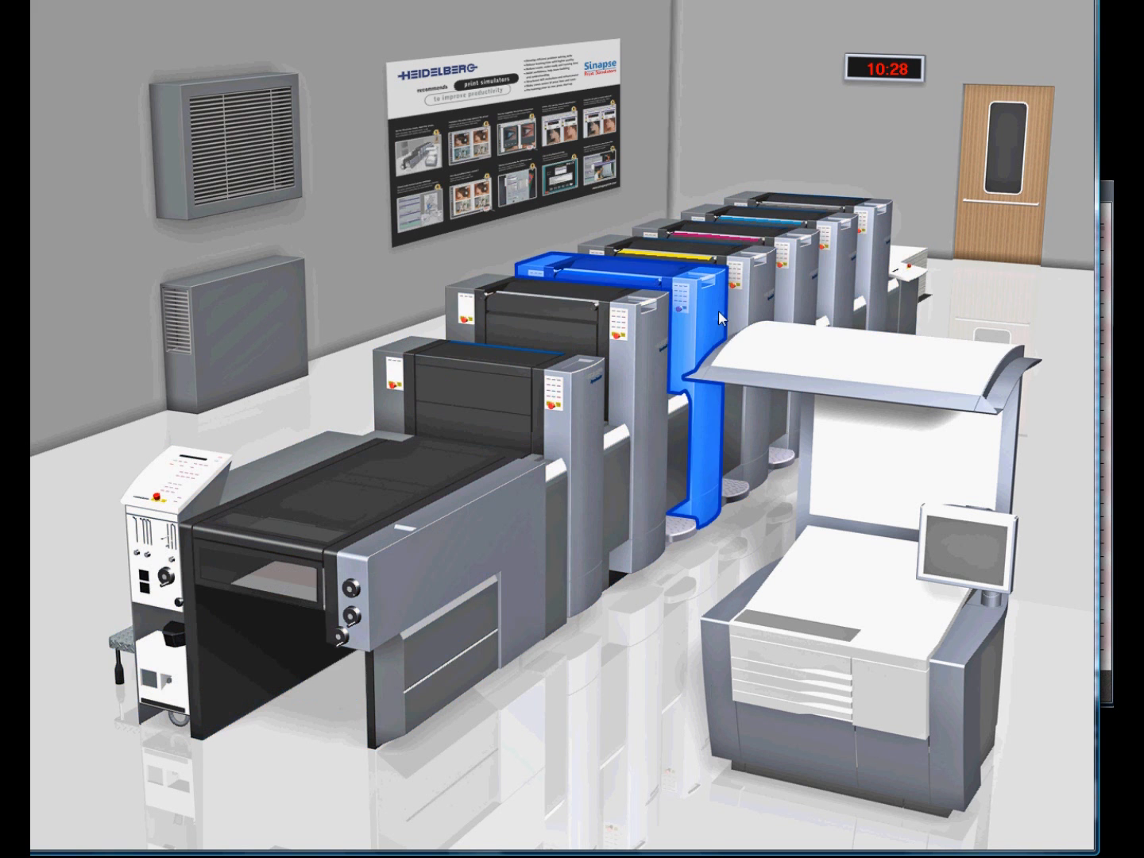
click(805, 283)
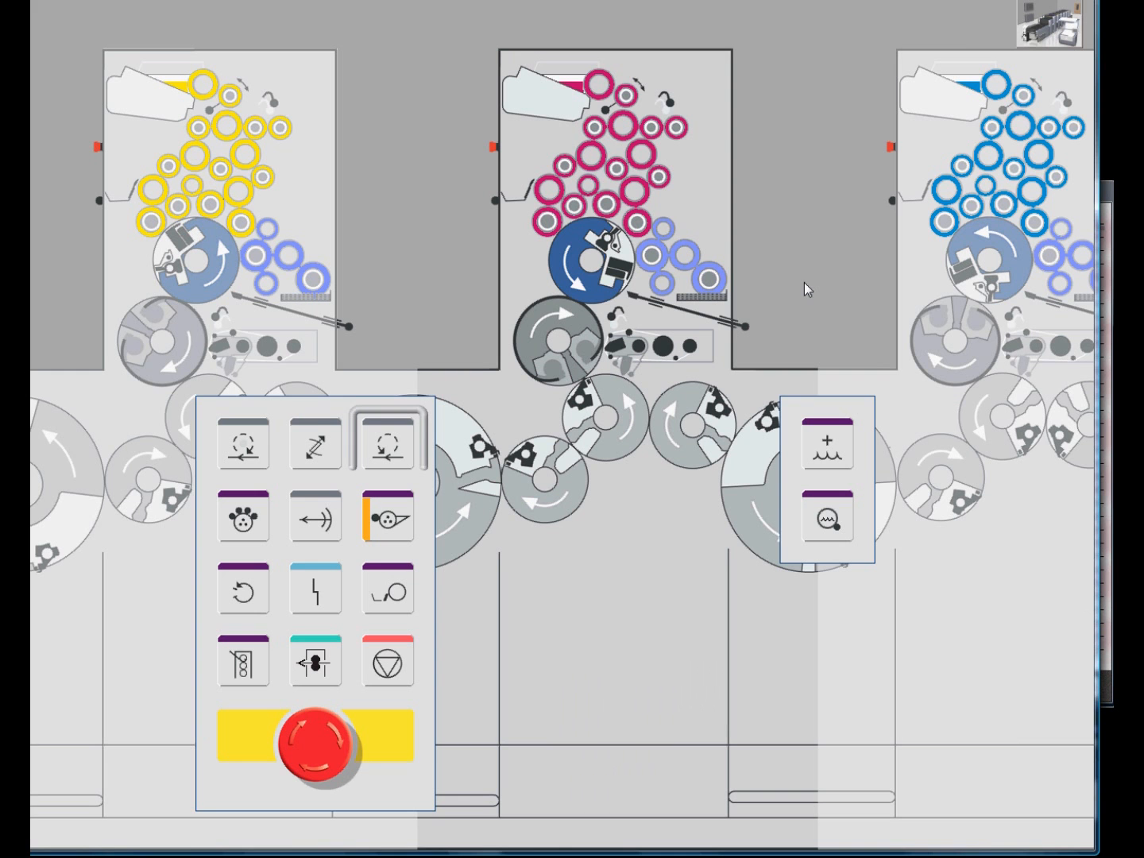
Check the stripe form between the dampening fountain roller and the dampening form roller in the magenta unit's dampening system.
click(662, 258)
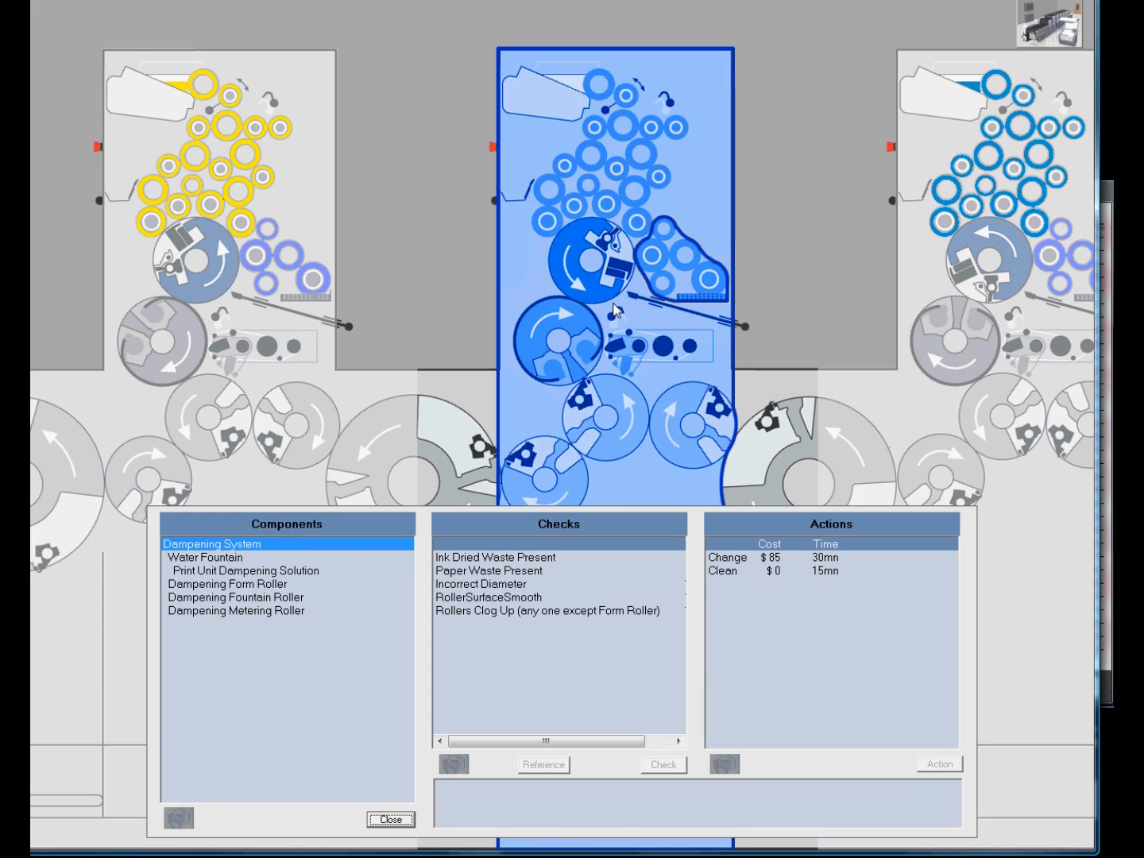
click(283, 597)
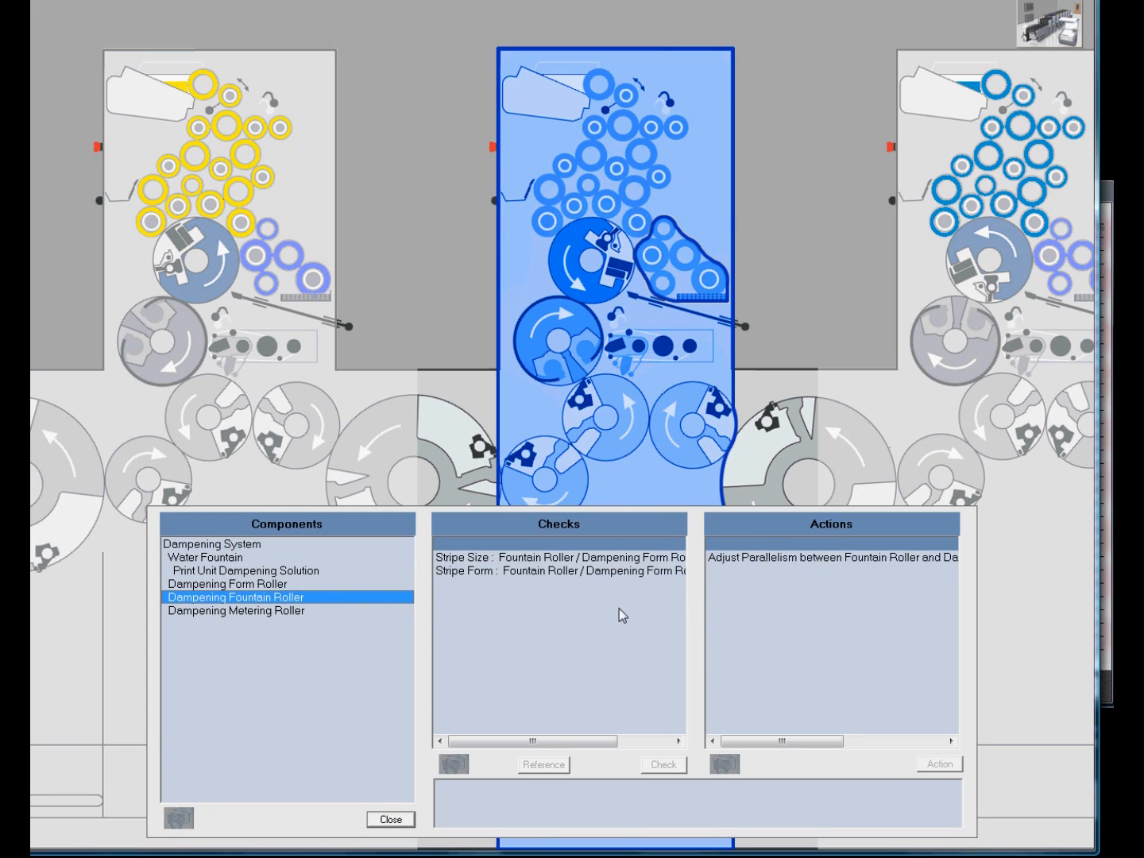
click(601, 575)
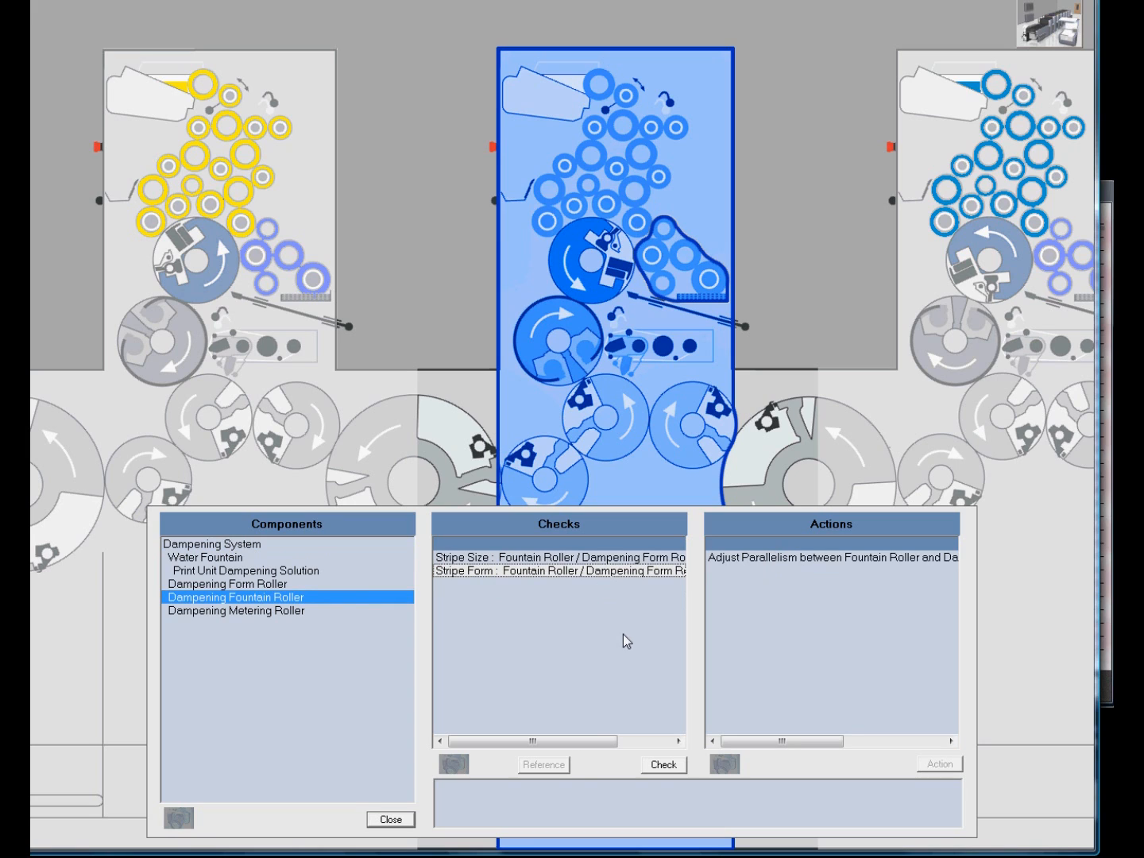
click(664, 764)
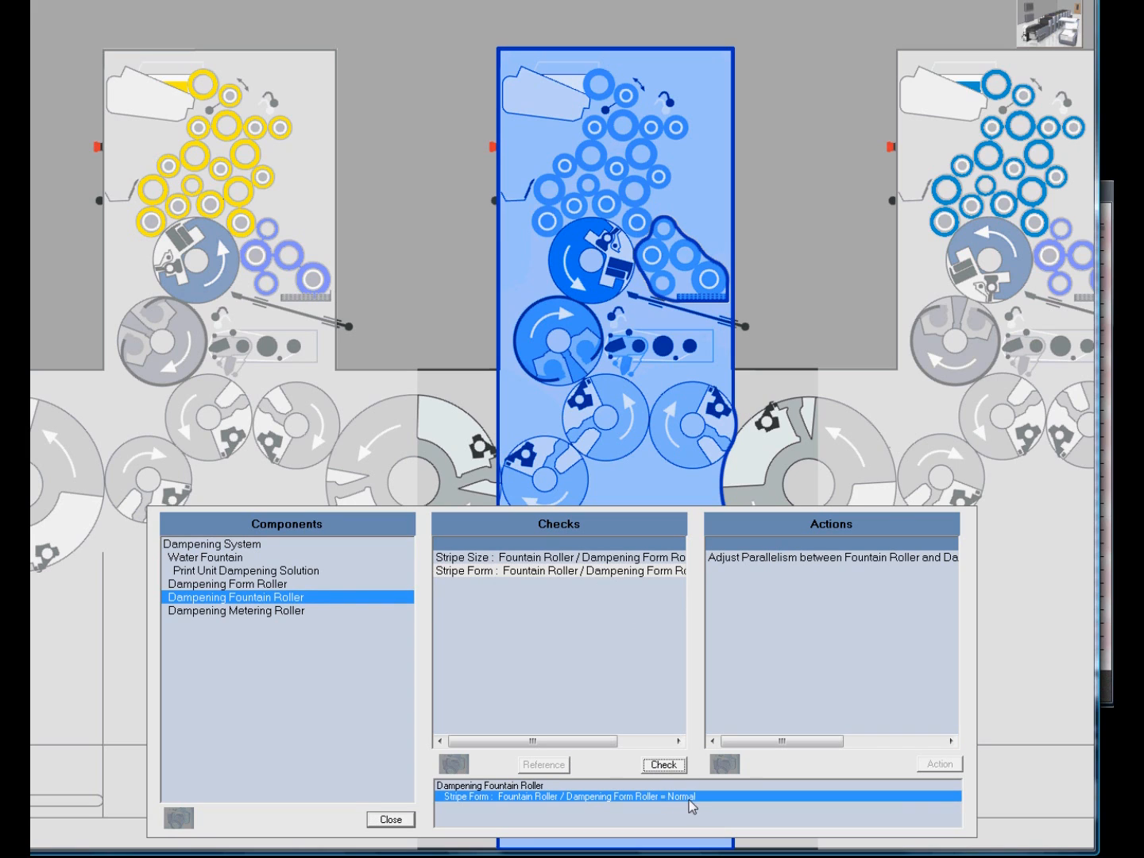
Check the plate system packing thickness in the magenta unit and compare it with its reference value.
click(412, 818)
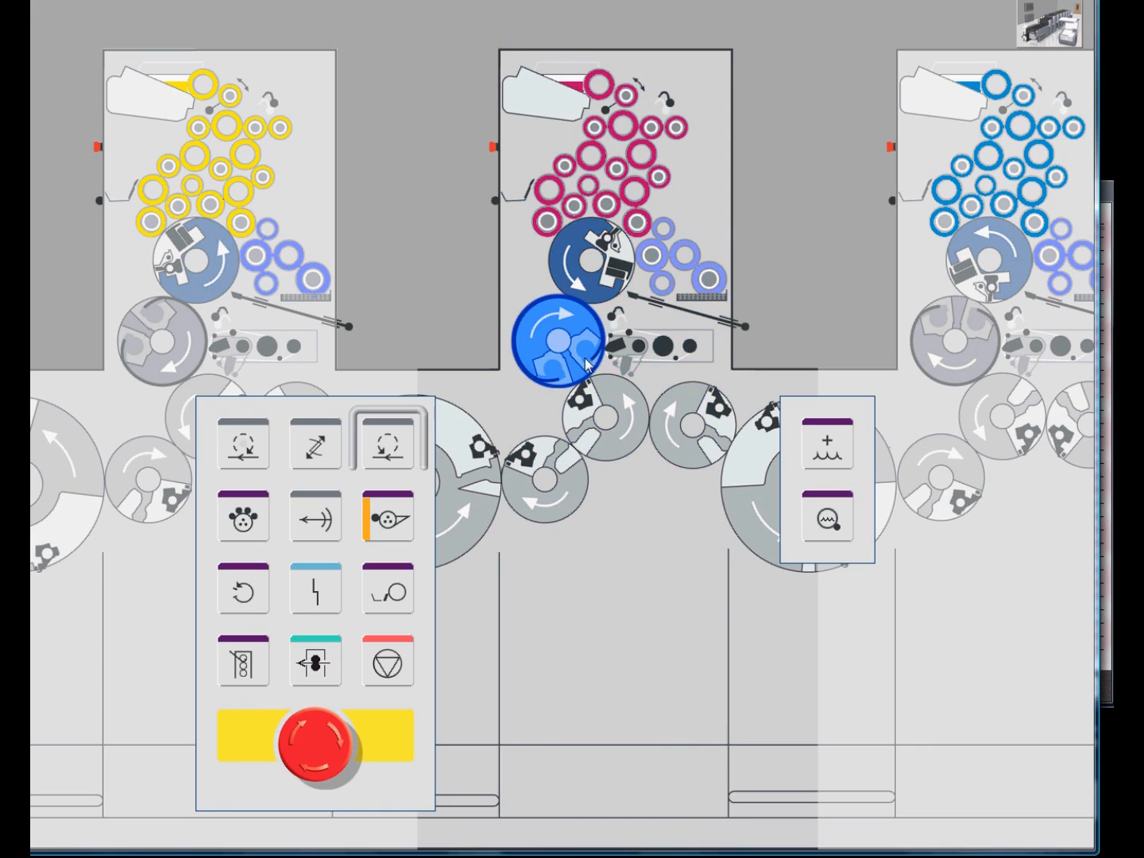
click(591, 268)
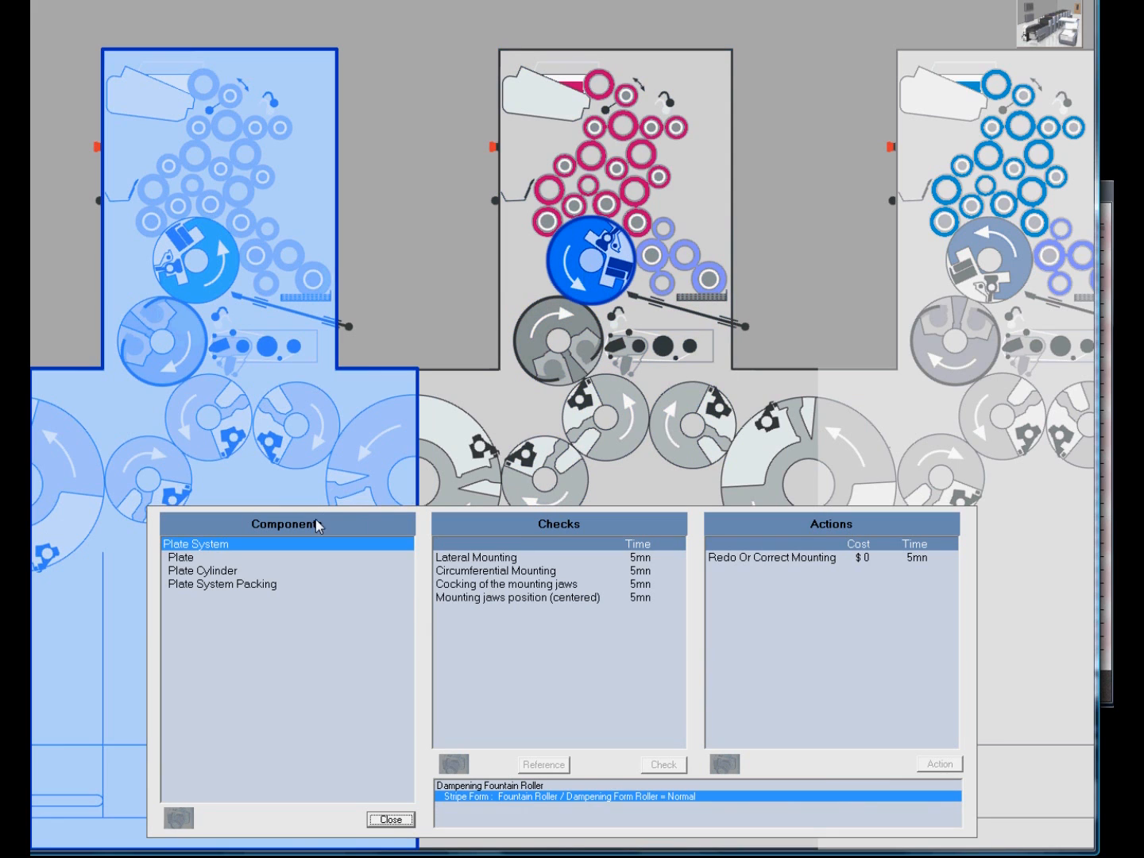
click(254, 586)
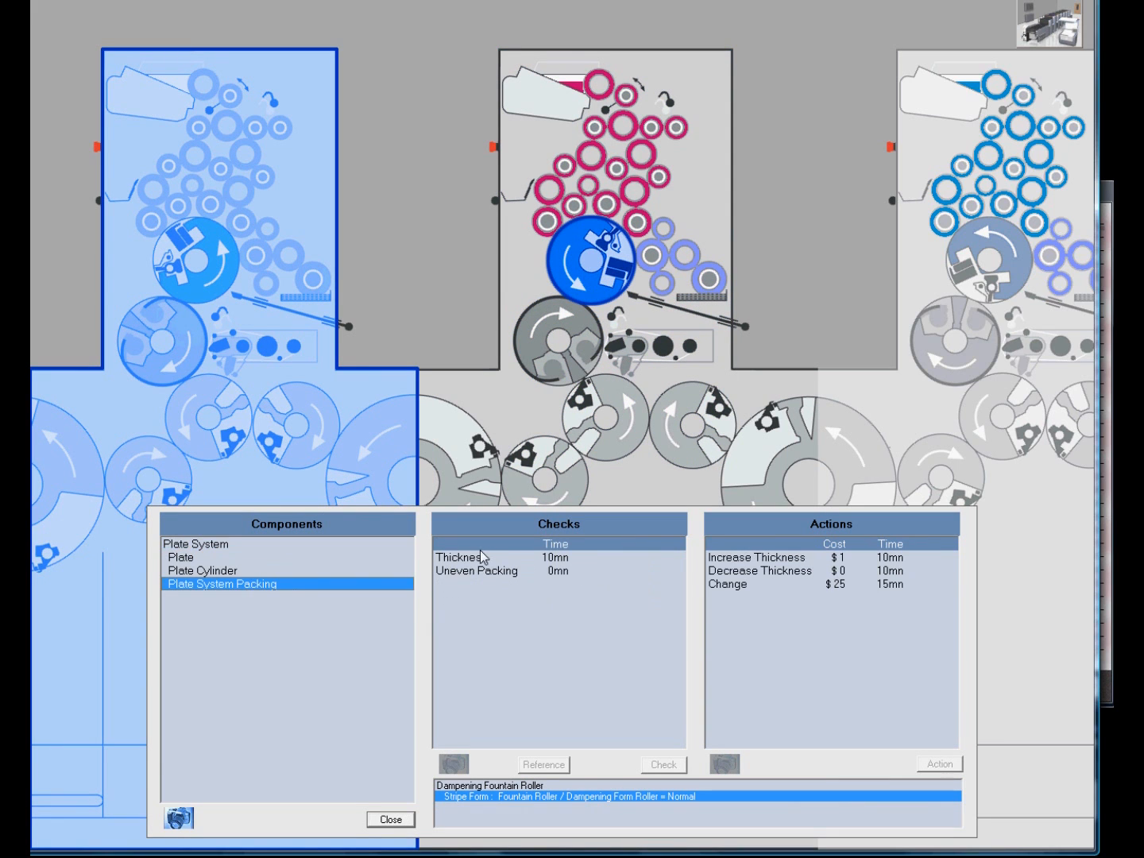
click(475, 560)
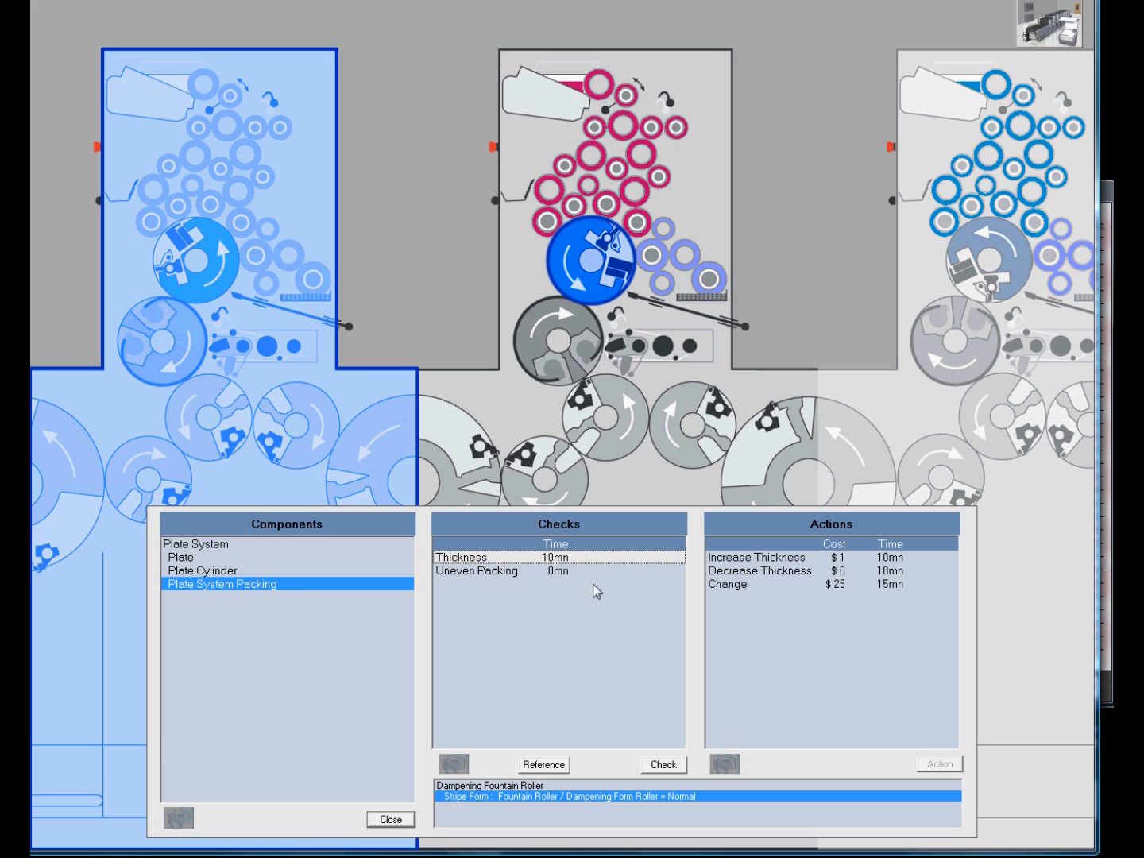
click(672, 767)
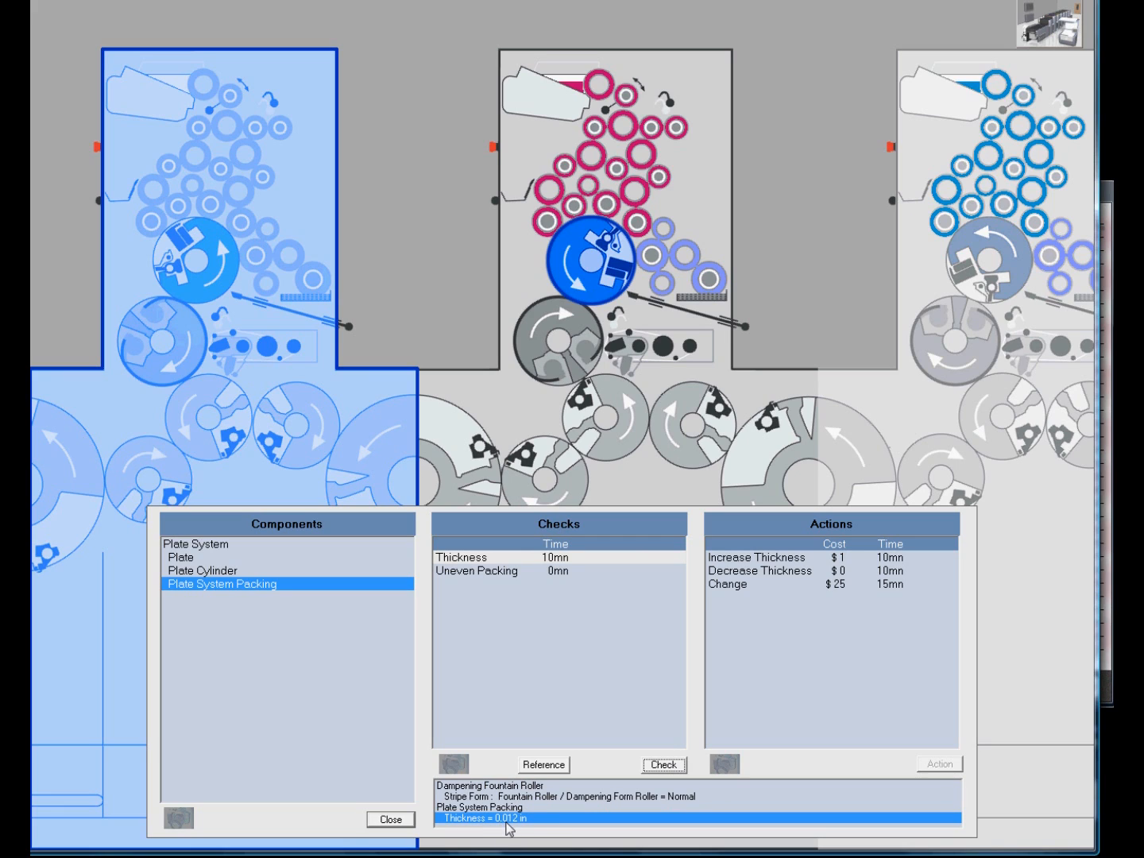
click(545, 765)
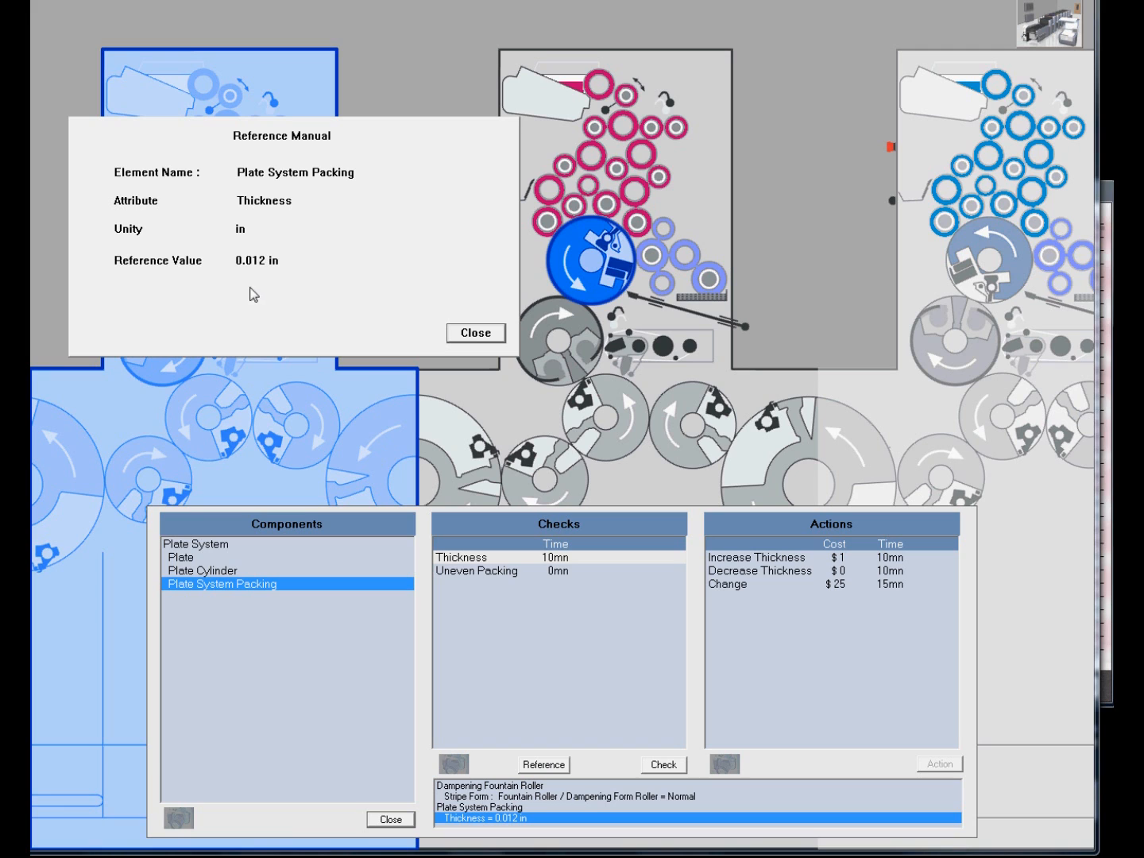
click(479, 337)
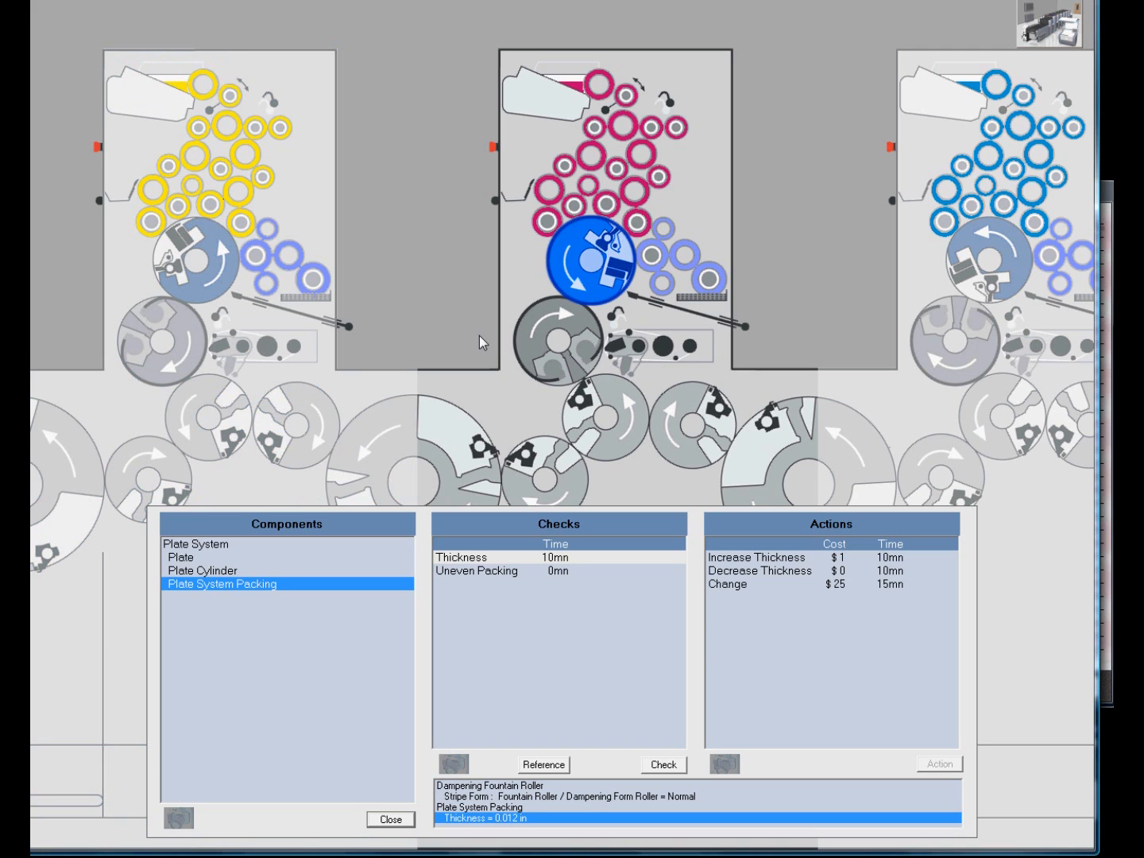
click(402, 819)
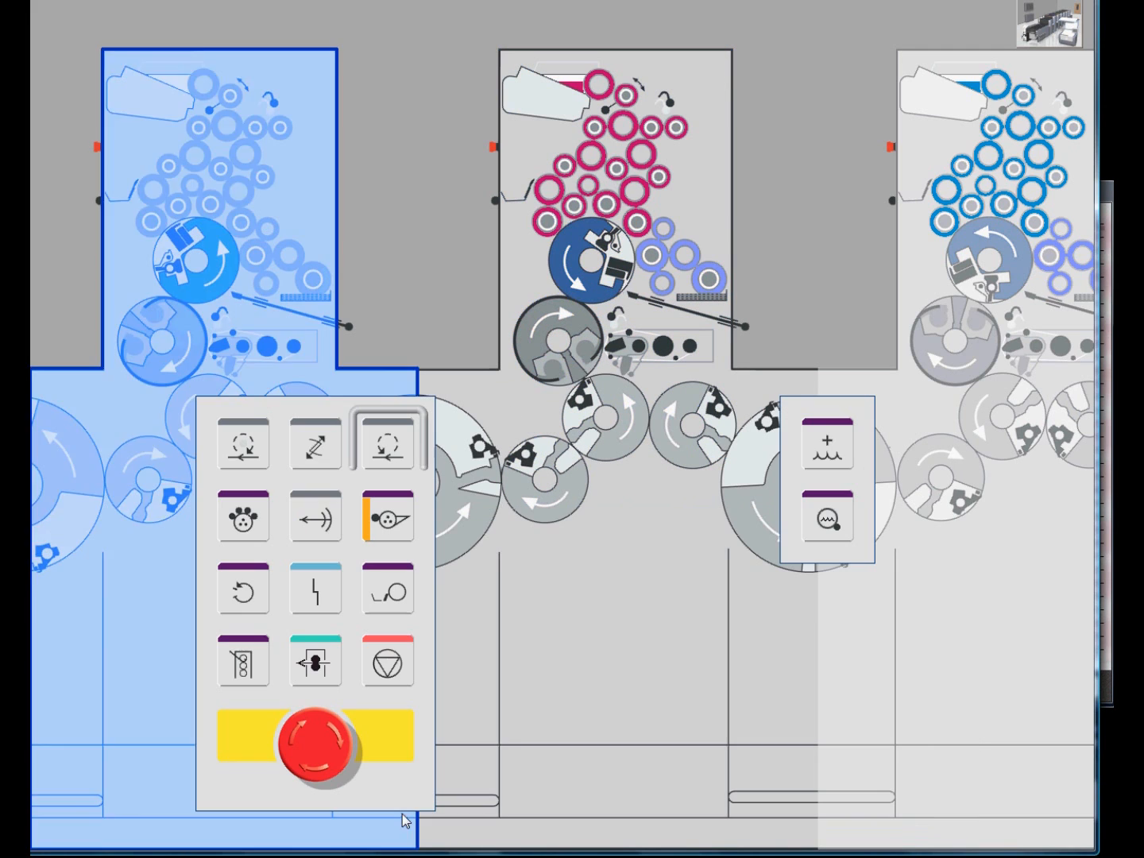
Check the blanket system packing thickness in the magenta unit and compare it with its reference value.
click(560, 341)
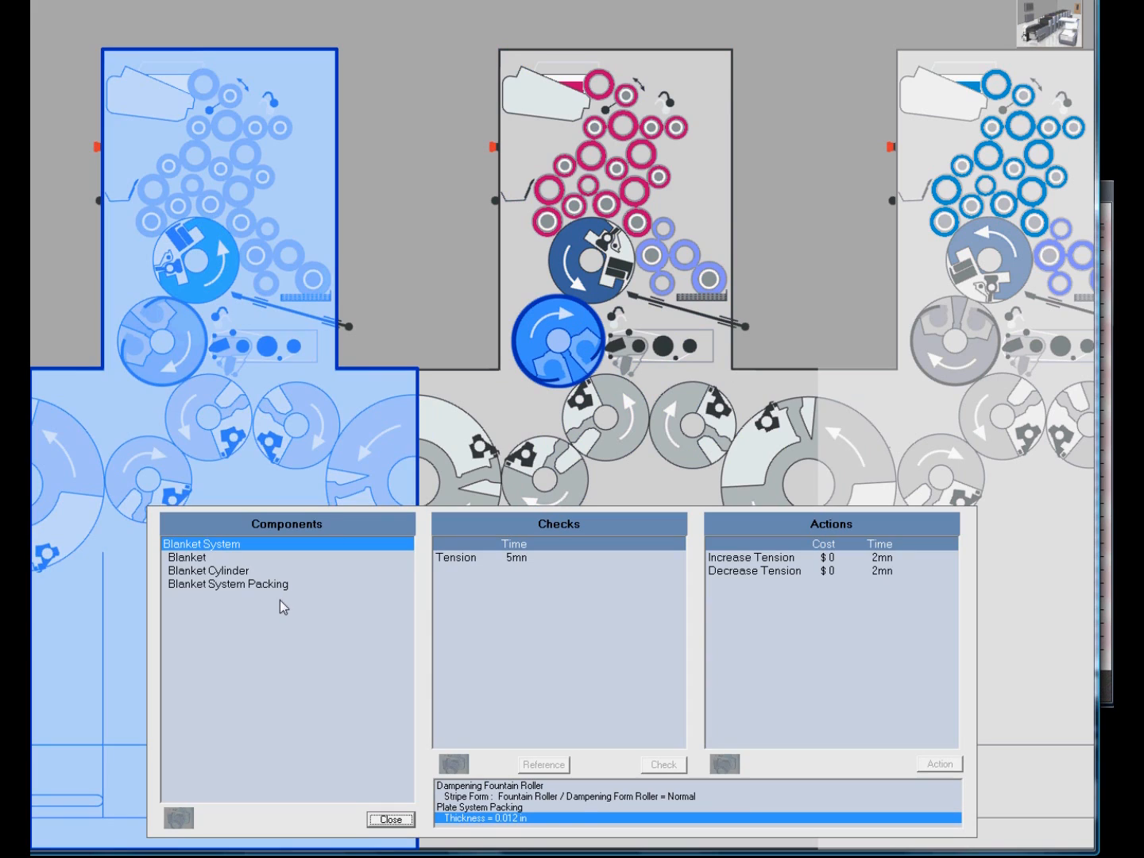
click(258, 586)
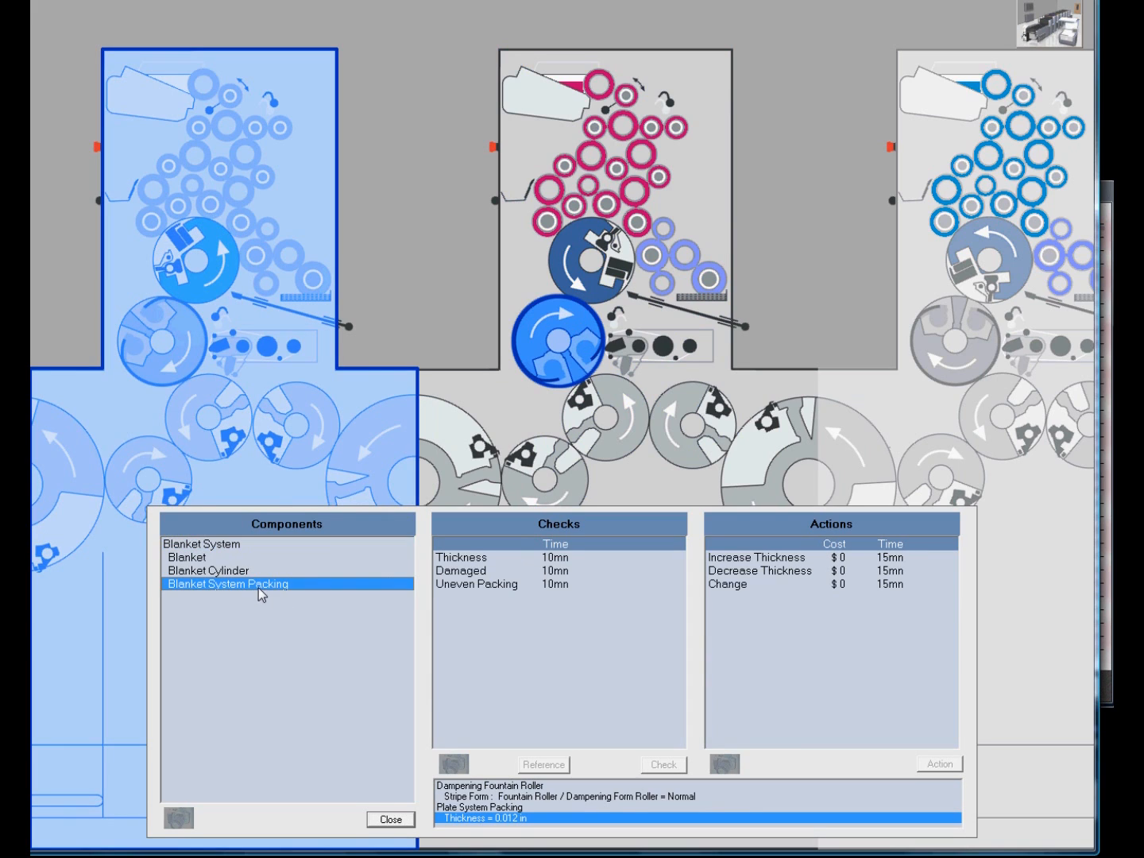
click(468, 559)
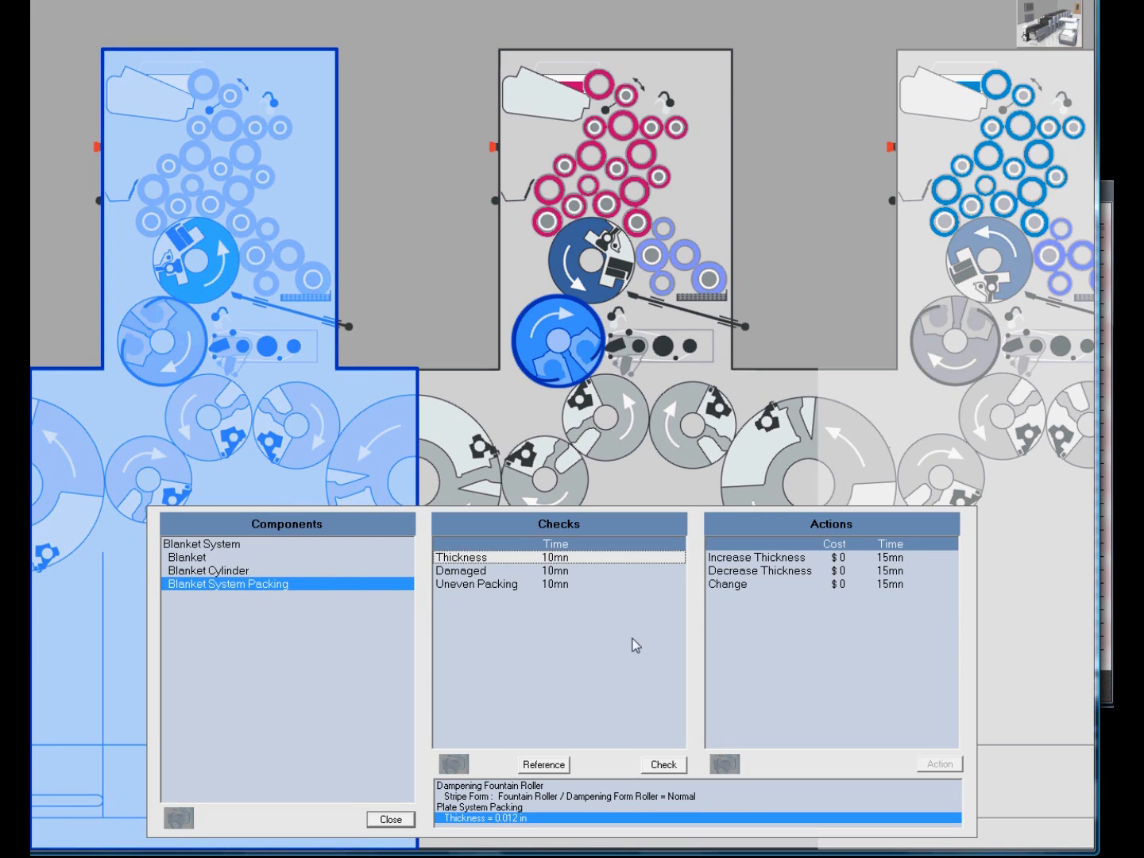
click(676, 762)
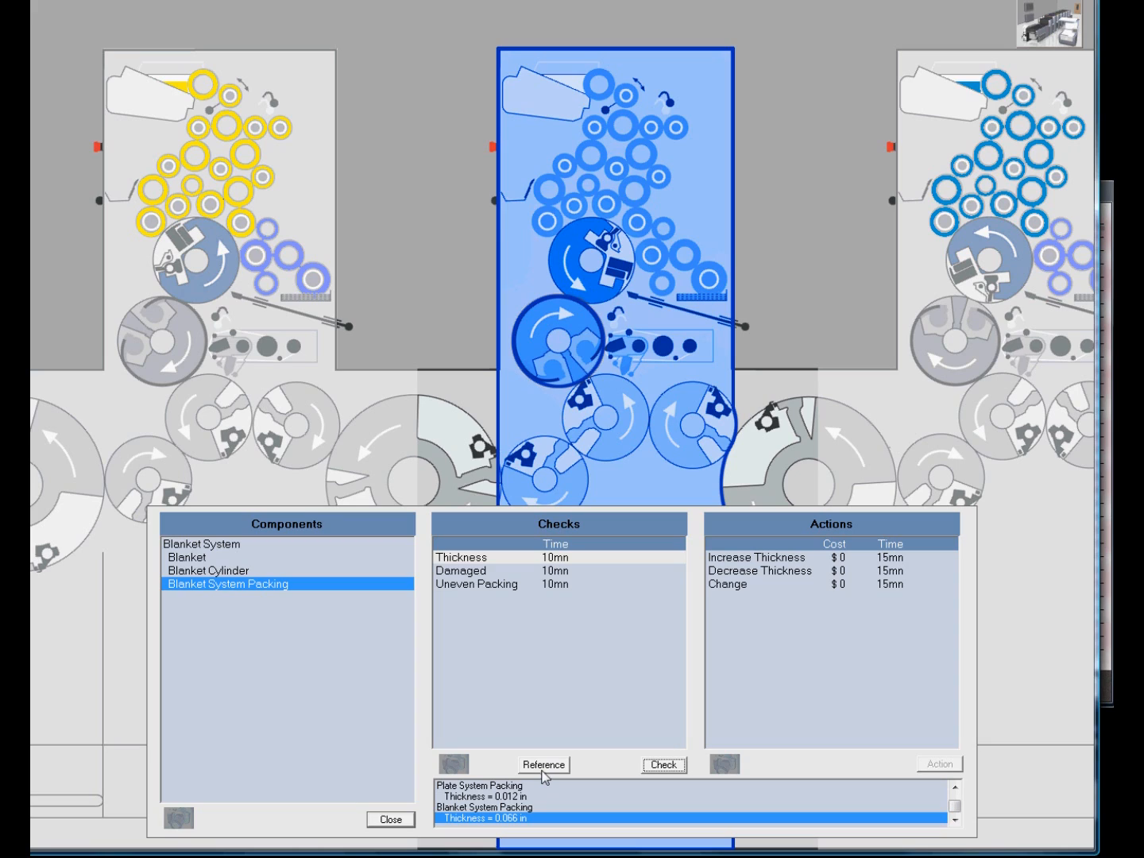
click(544, 765)
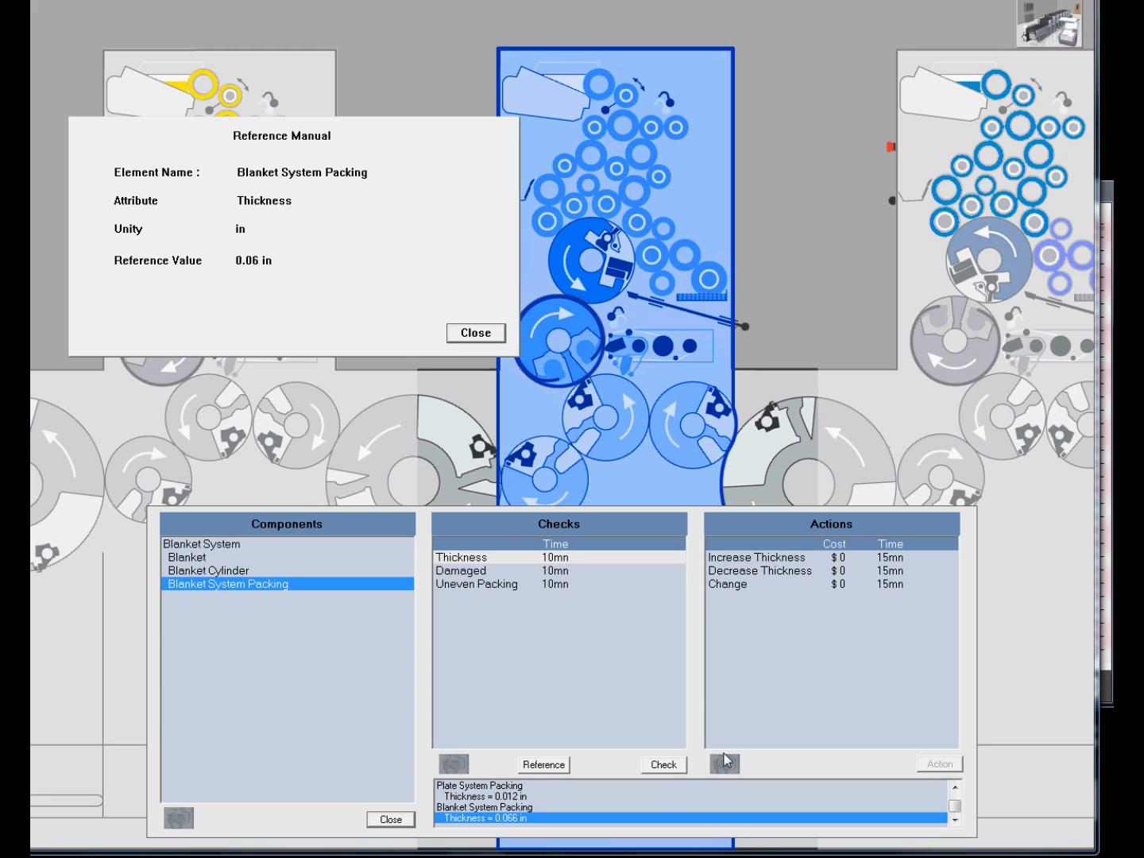
click(458, 333)
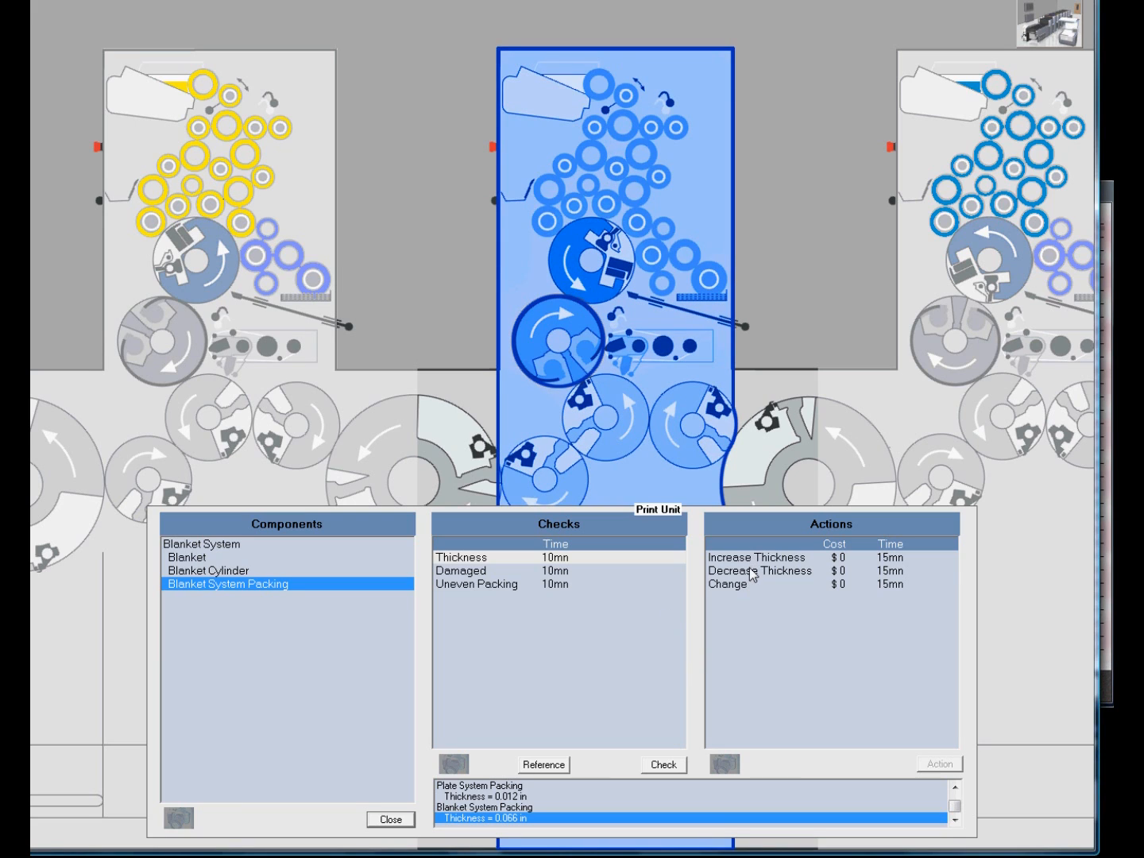
Decrease the magenta unit's blanket system packing thickness to 0.06 in and close the blanket system checks.
click(751, 572)
click(941, 765)
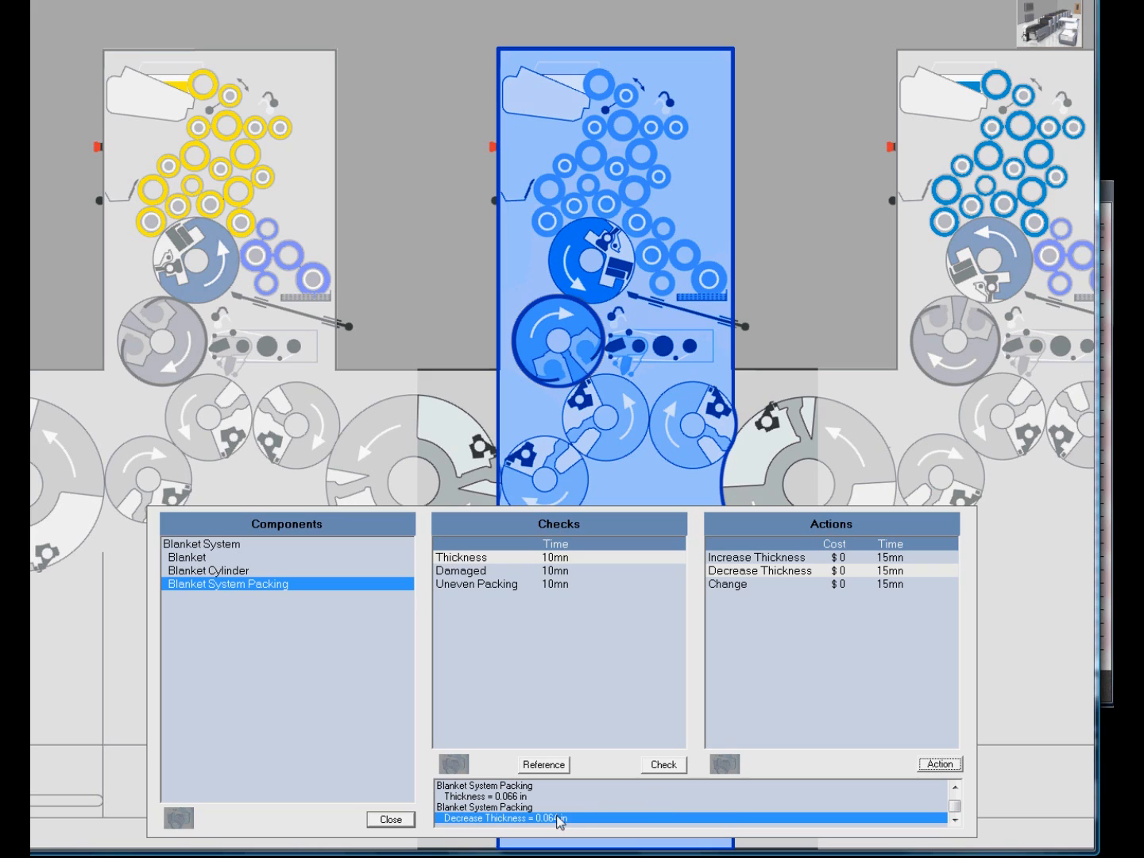
click(940, 765)
click(940, 765)
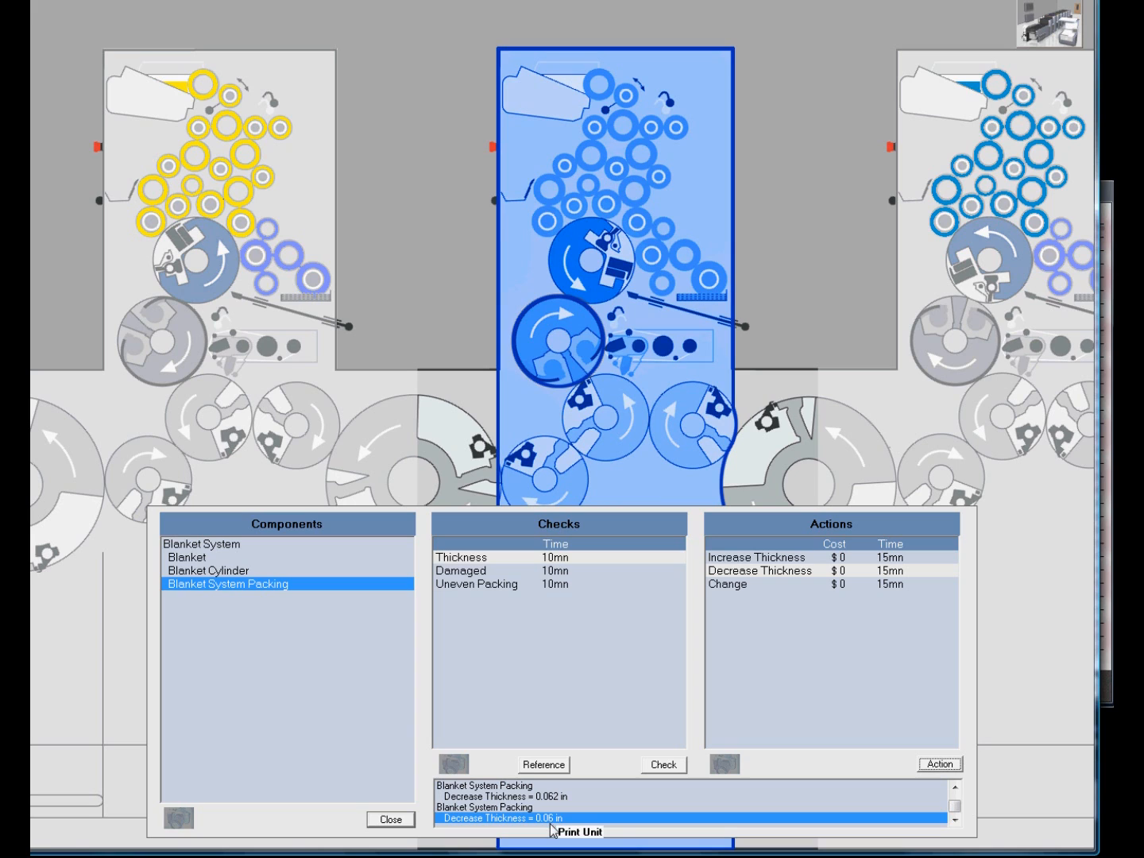
click(544, 764)
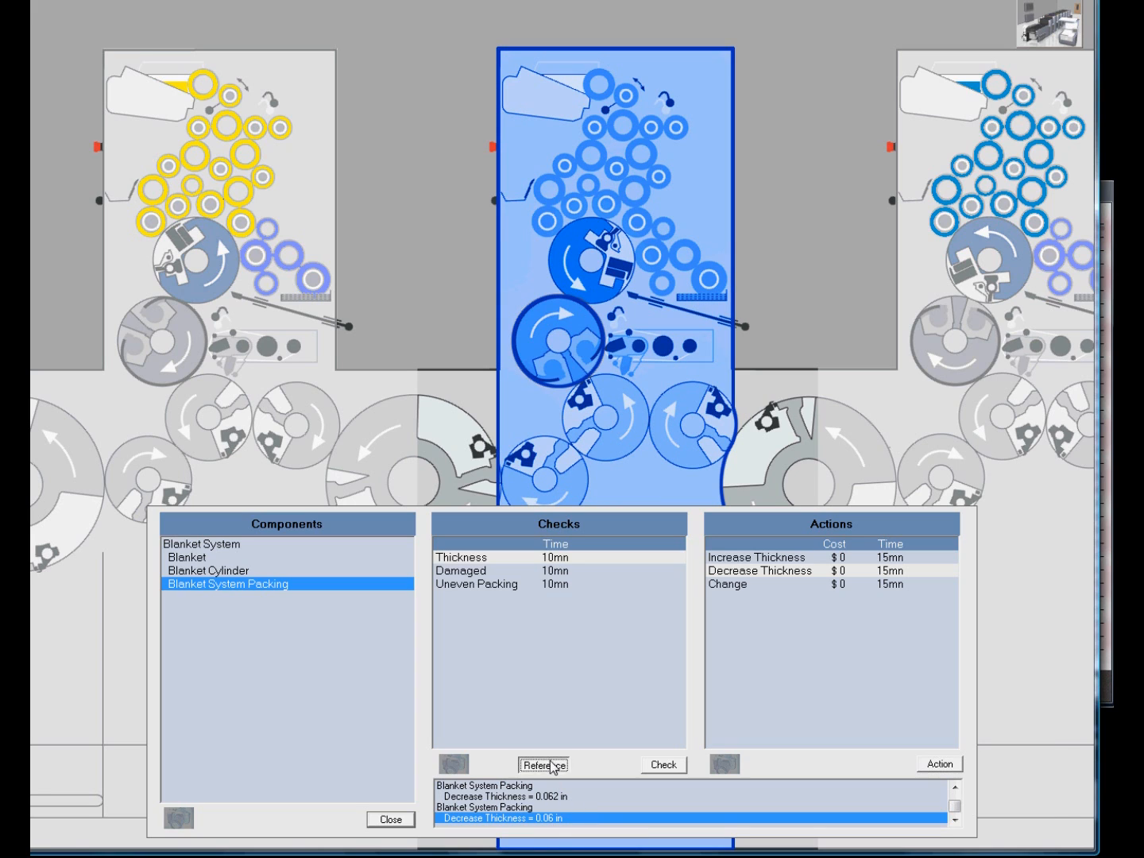
click(491, 329)
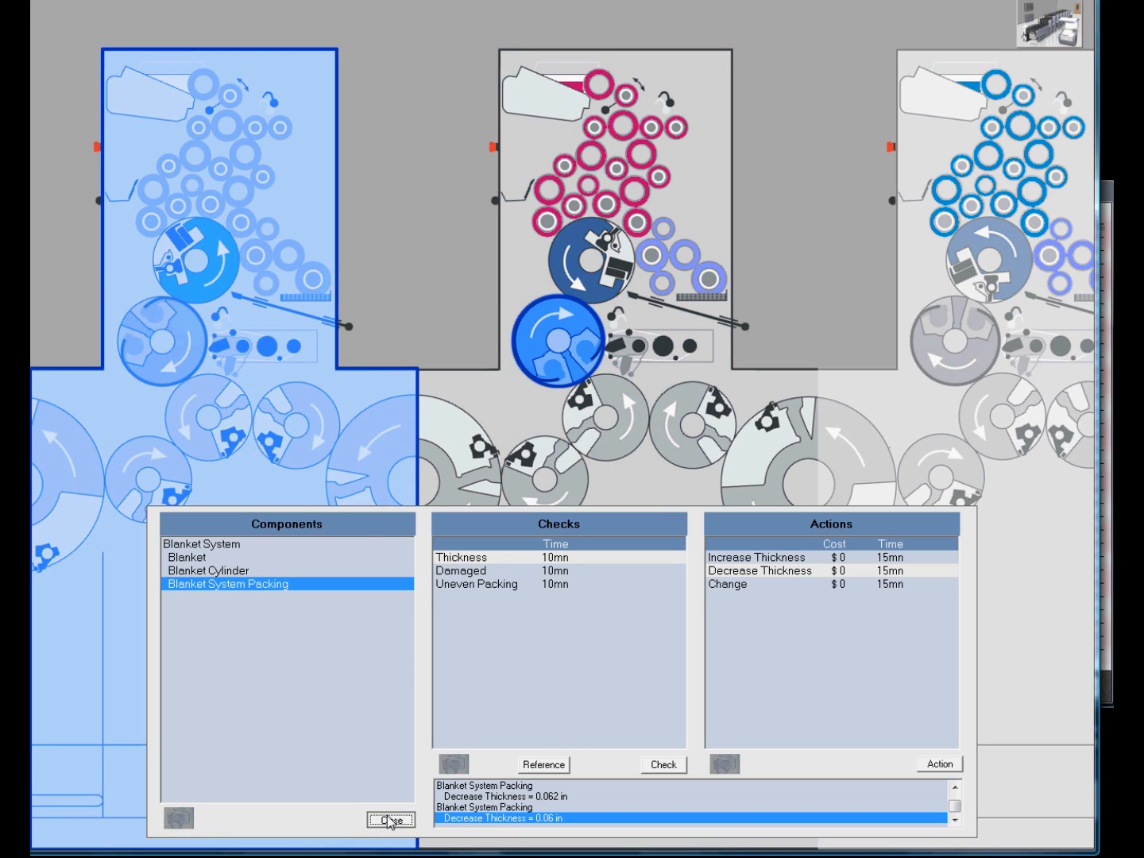
click(390, 817)
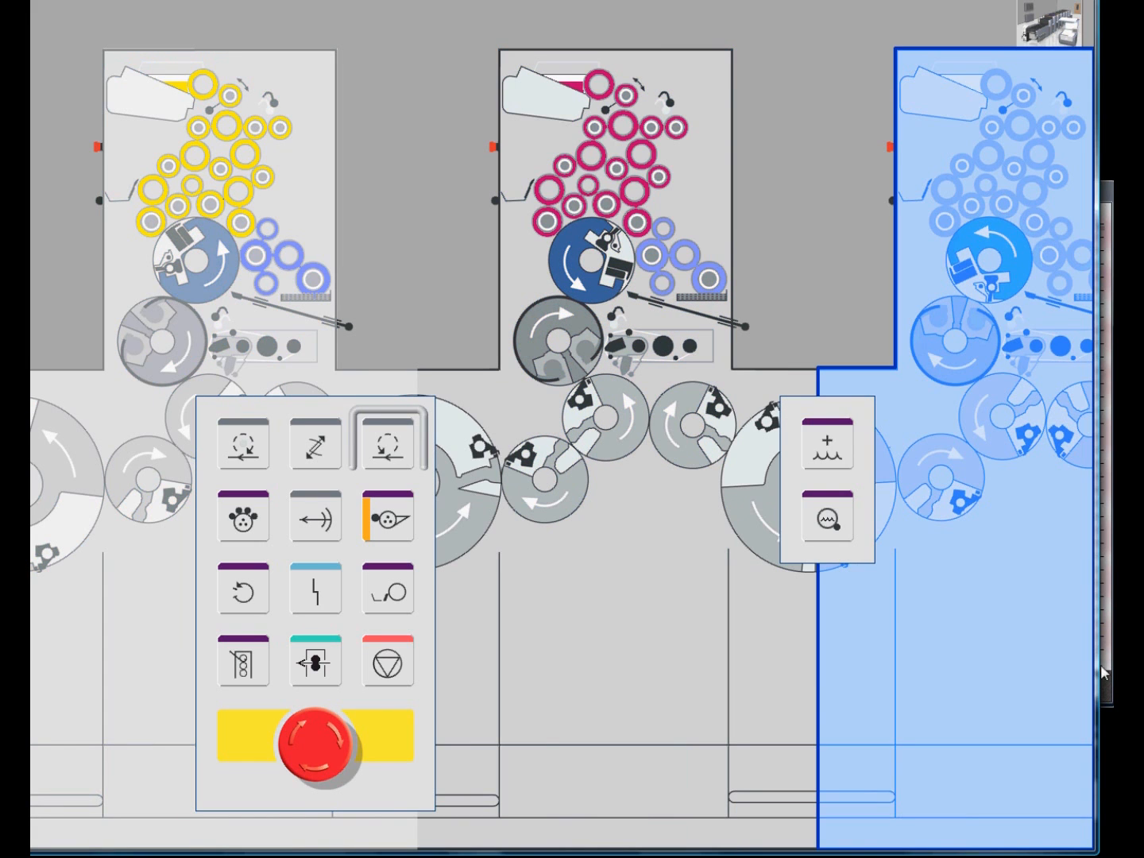
Look at the current sheet on the Copy Desk and return to the press room overview.
click(1110, 672)
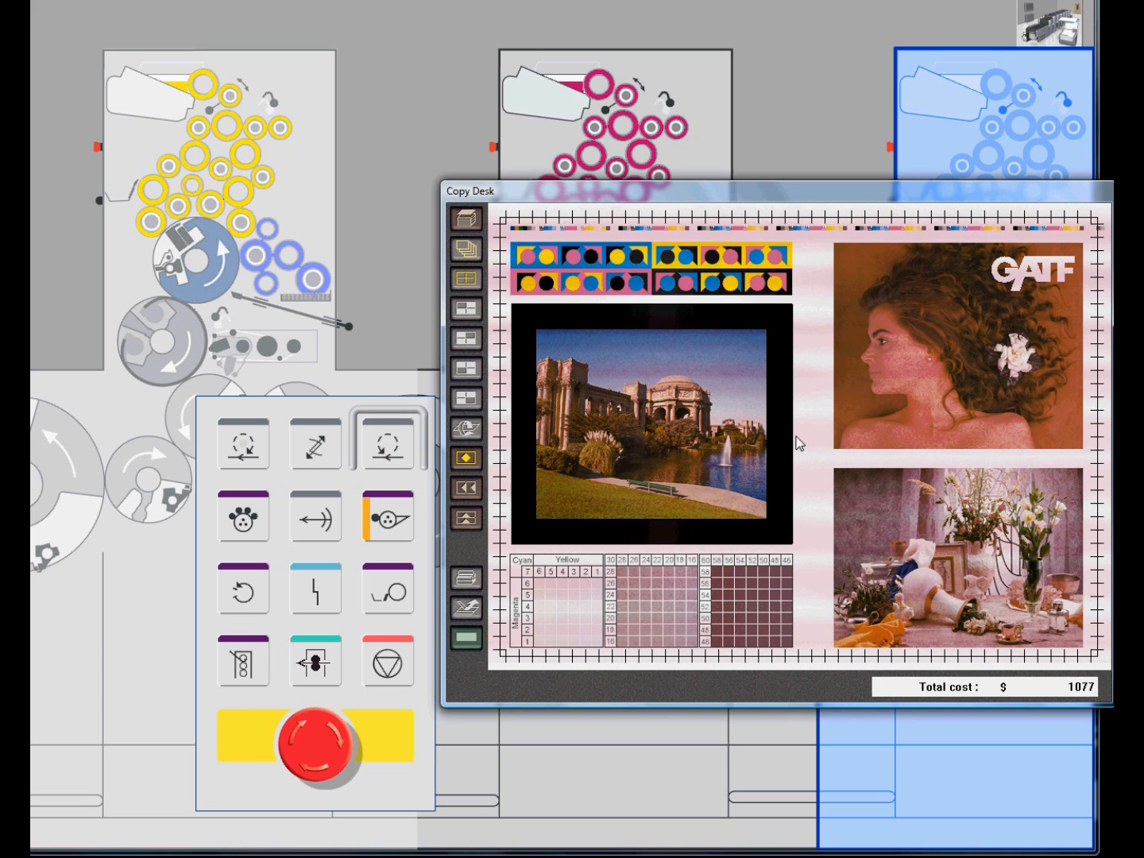
click(1053, 23)
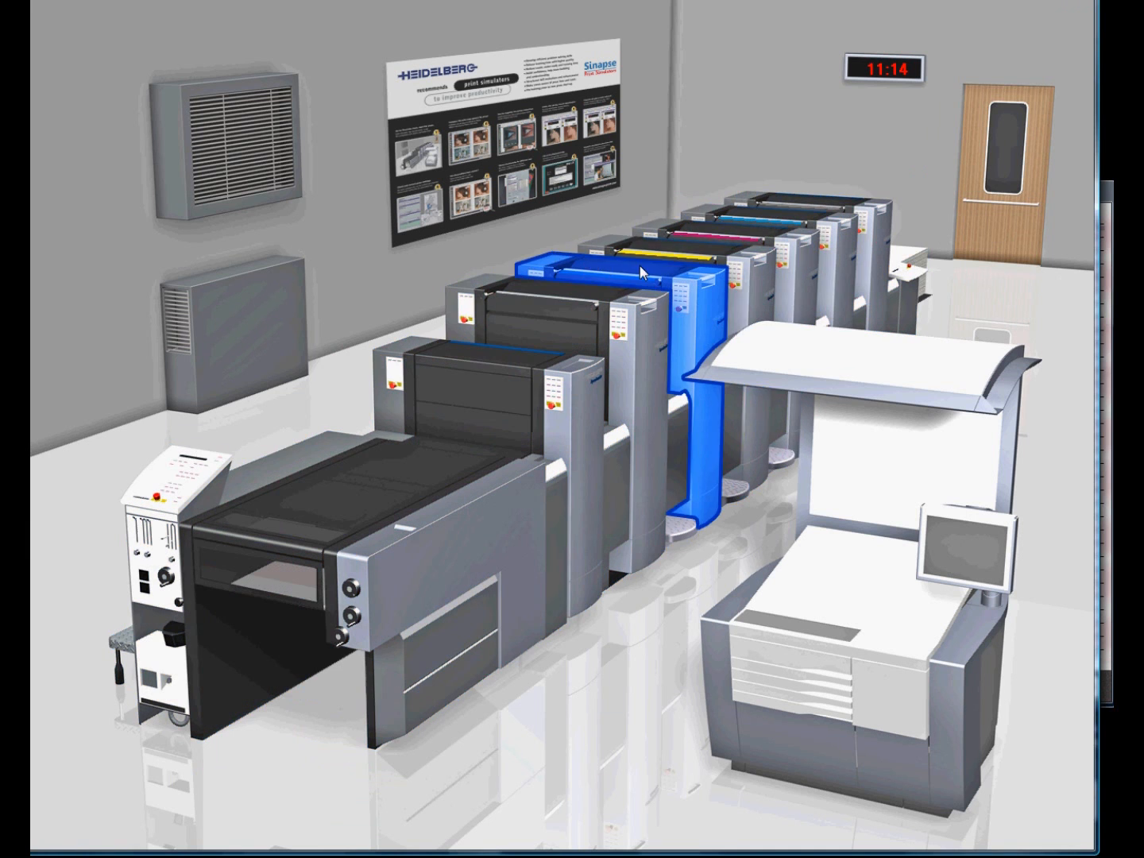
click(792, 273)
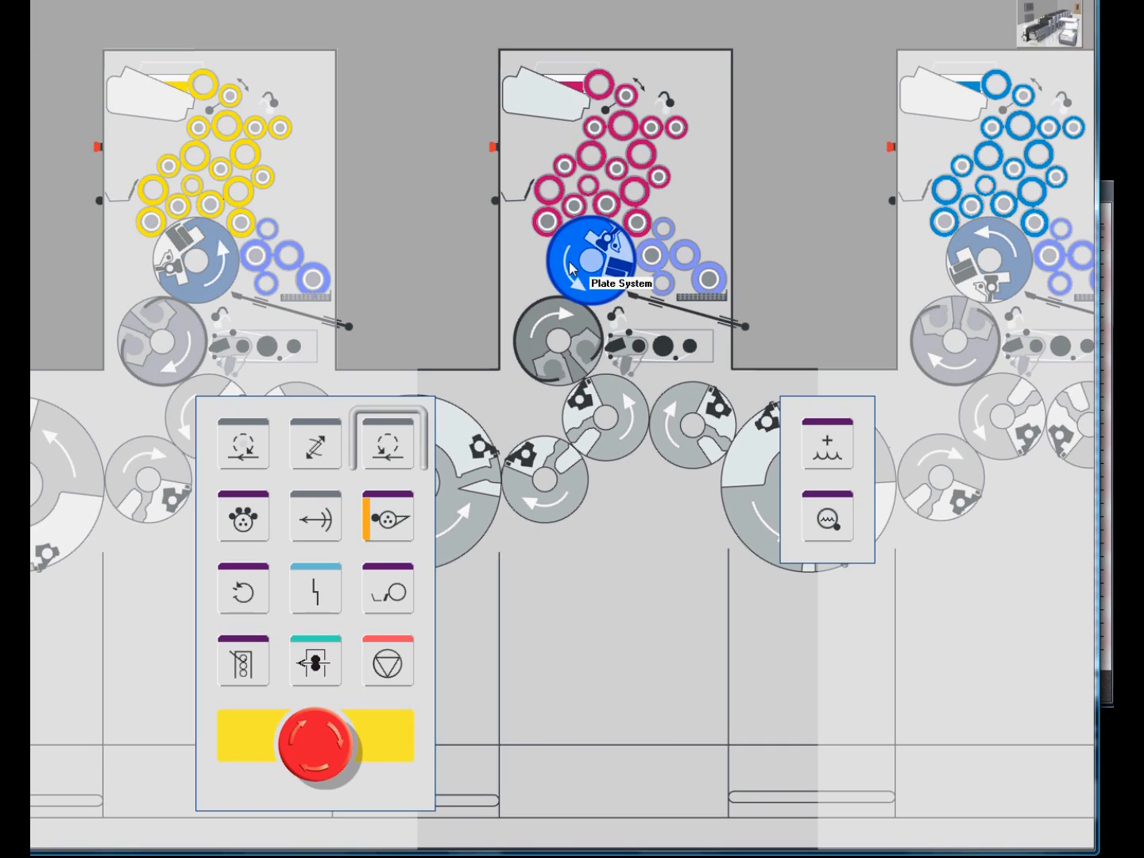
click(1060, 22)
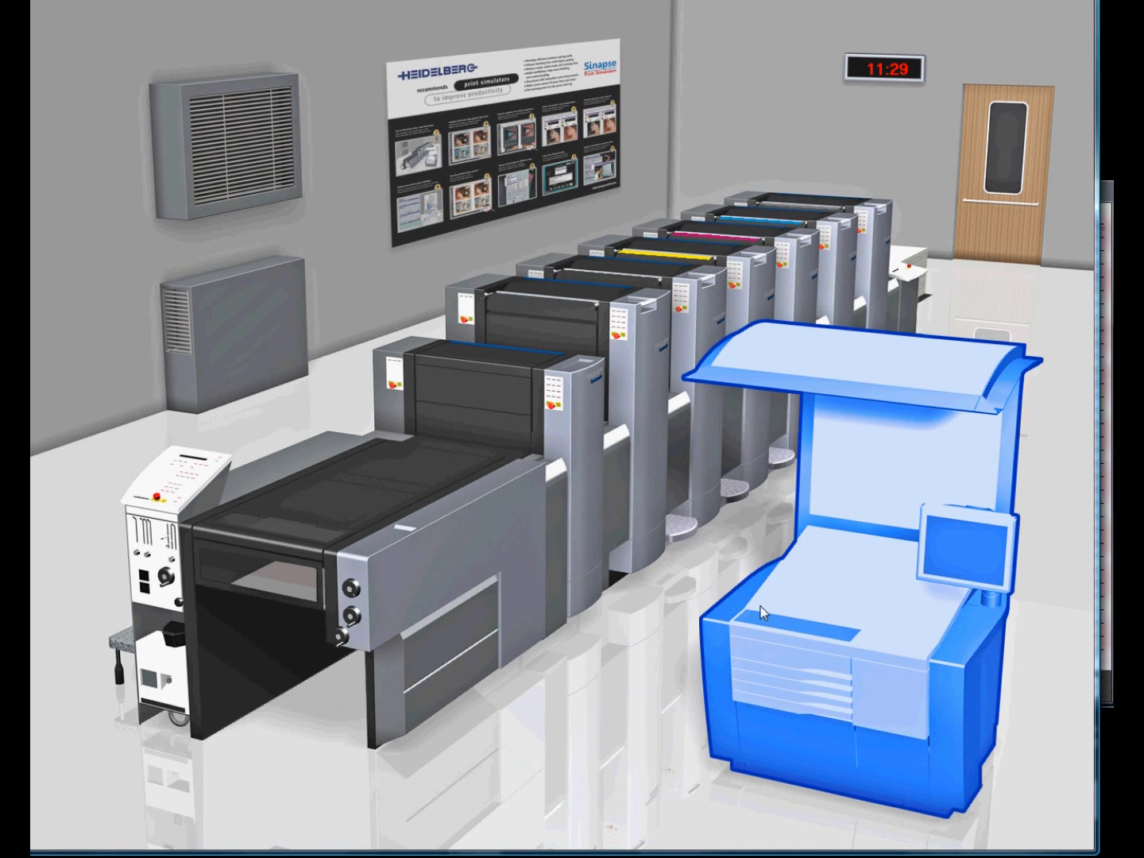
Lower the dampening of magenta print unit 3 to 33 % in the press console's ink and dampening settings.
click(762, 611)
click(388, 46)
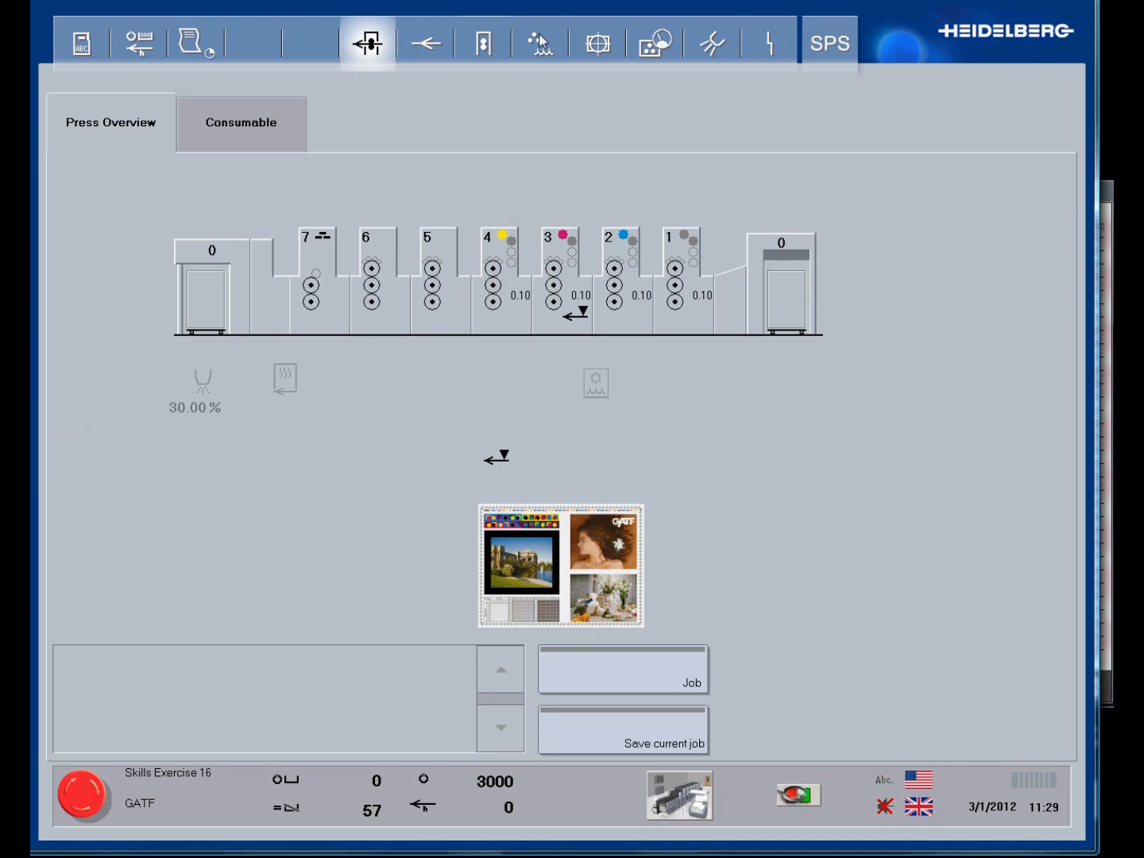
click(540, 43)
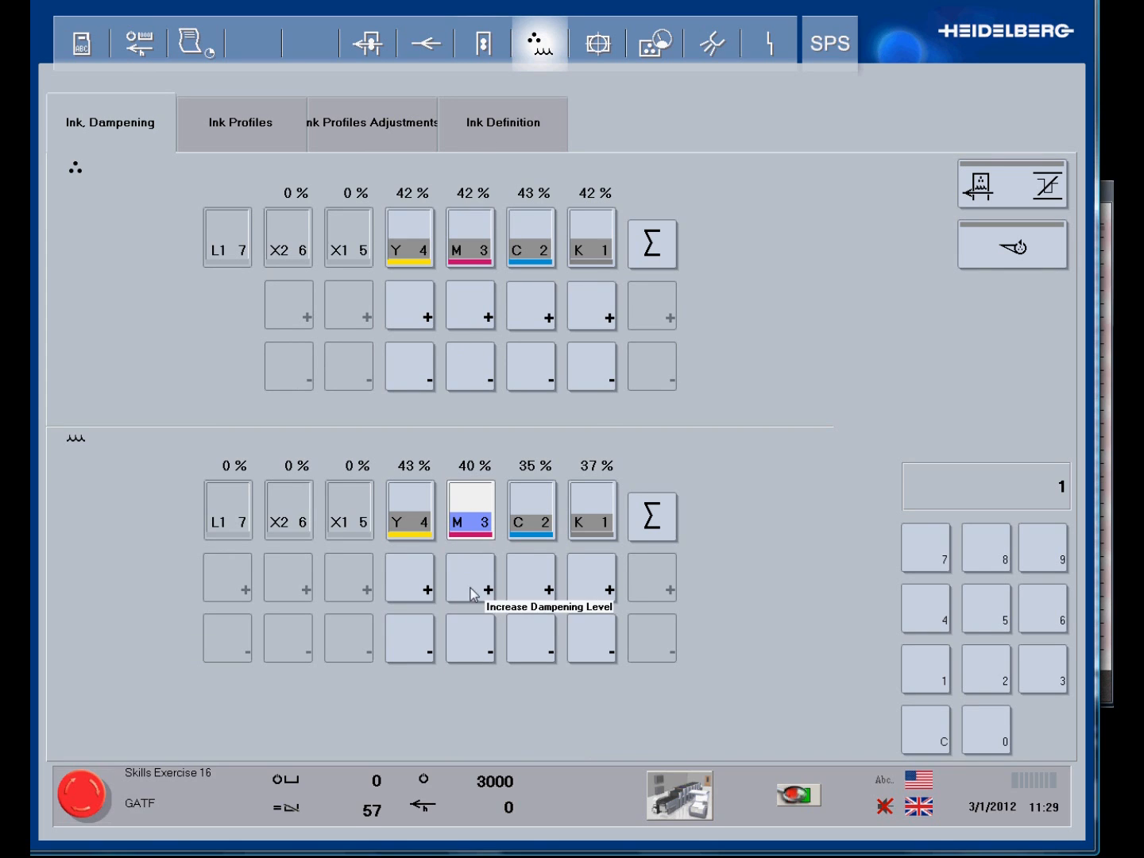
click(474, 645)
click(474, 645)
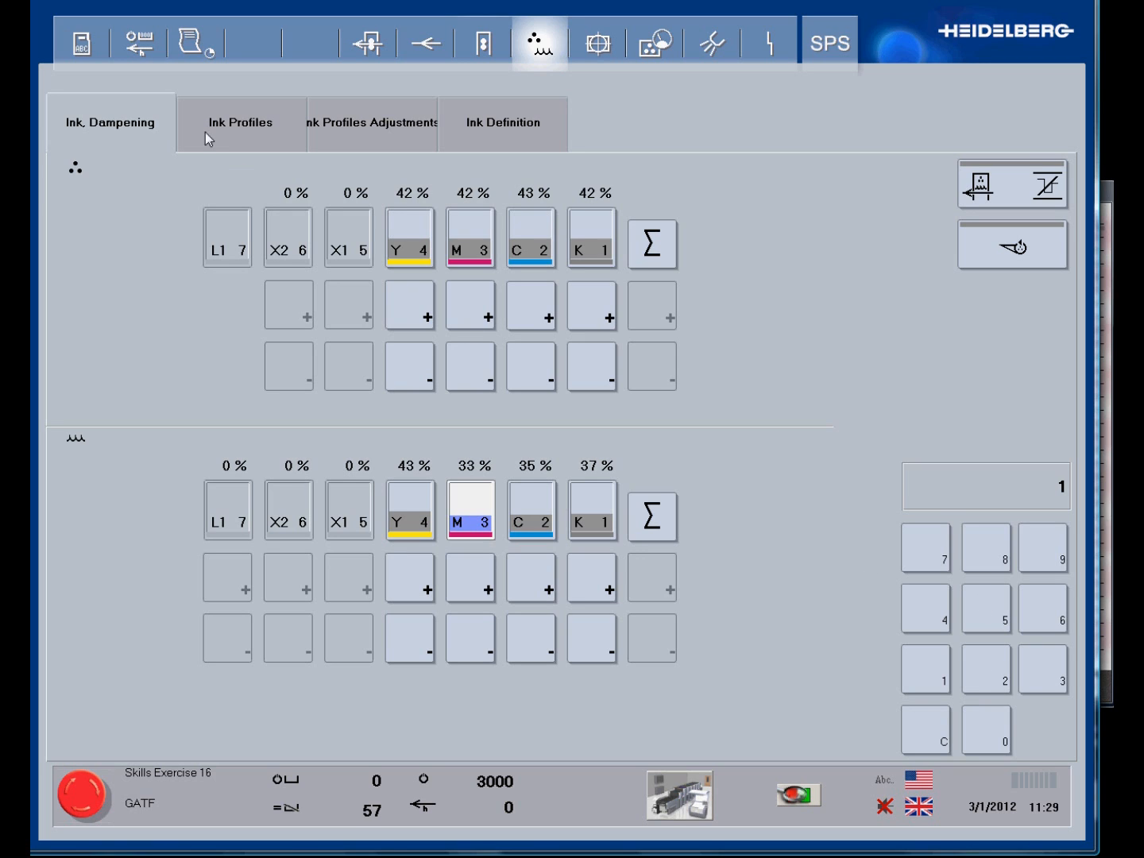
Restart printing from the quantity and printing speed controls and open the print fault diagnostic.
click(139, 44)
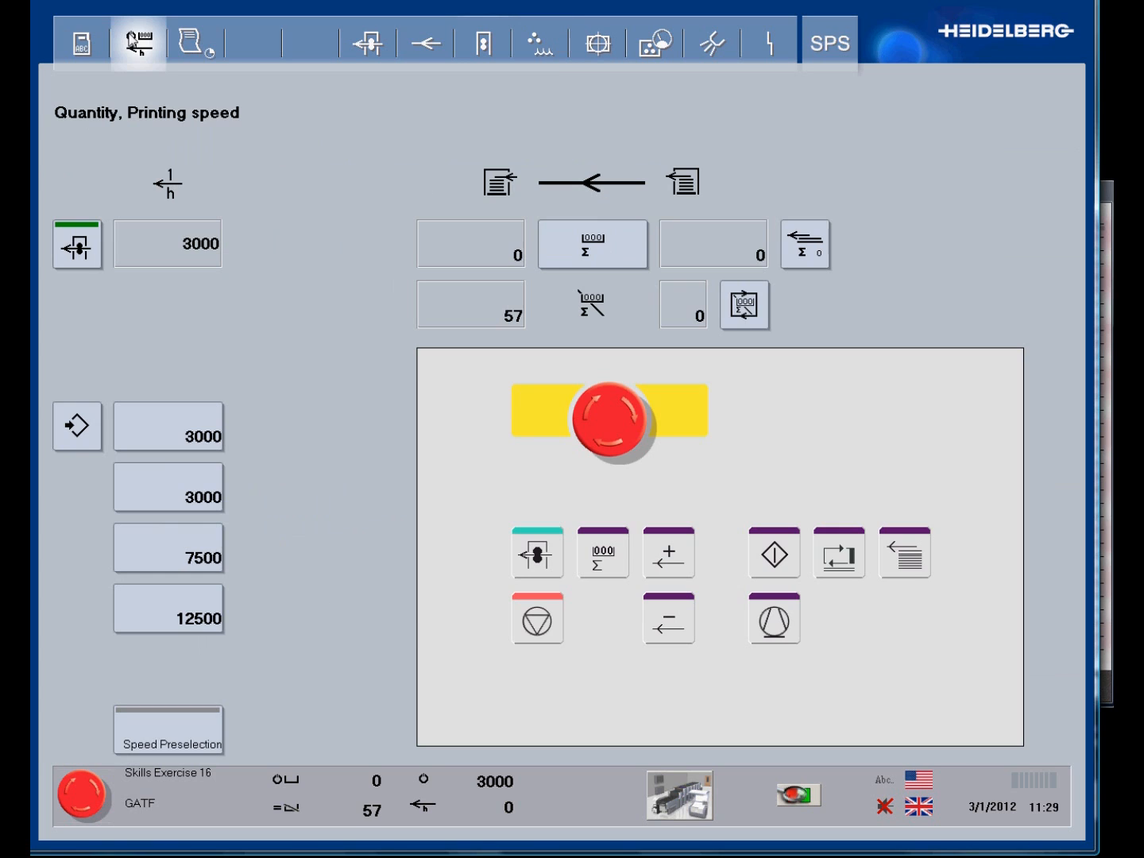
click(535, 562)
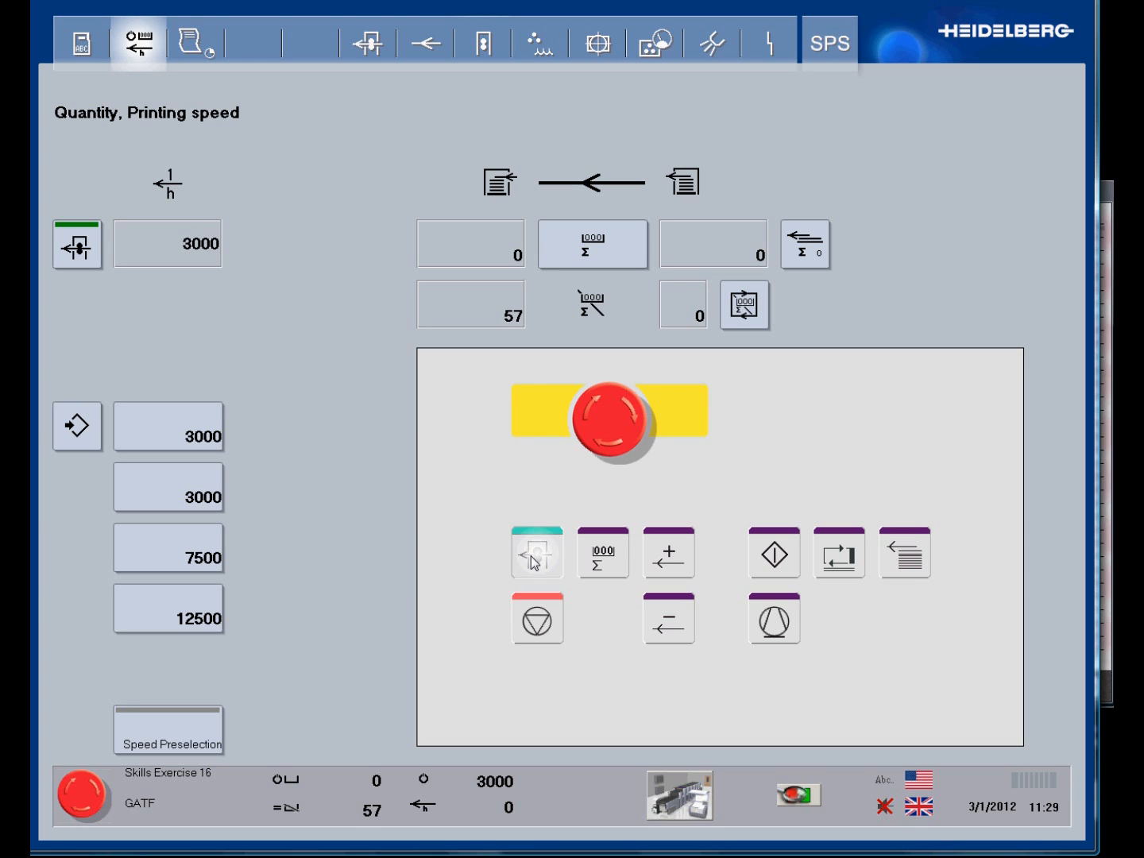
click(798, 795)
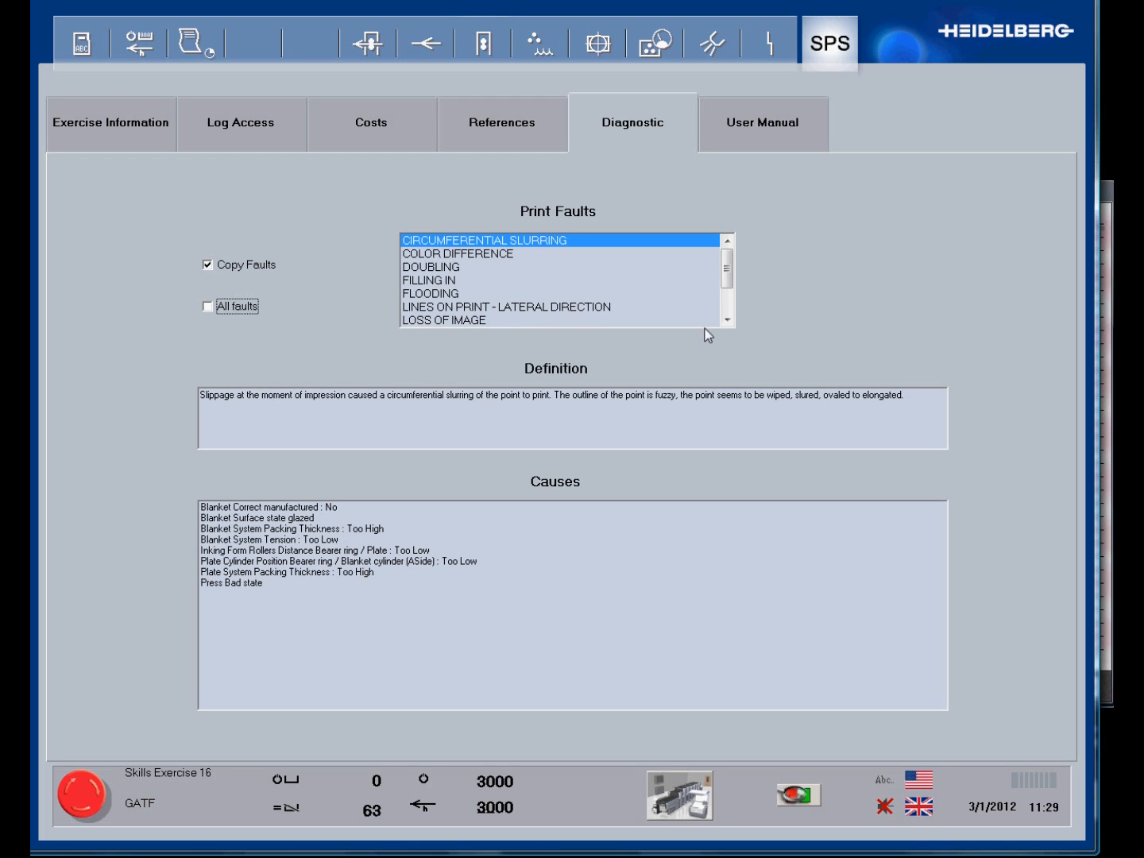
Pull a fresh sheet onto the Copy Desk and review its print faults in the diagnostic.
click(1109, 266)
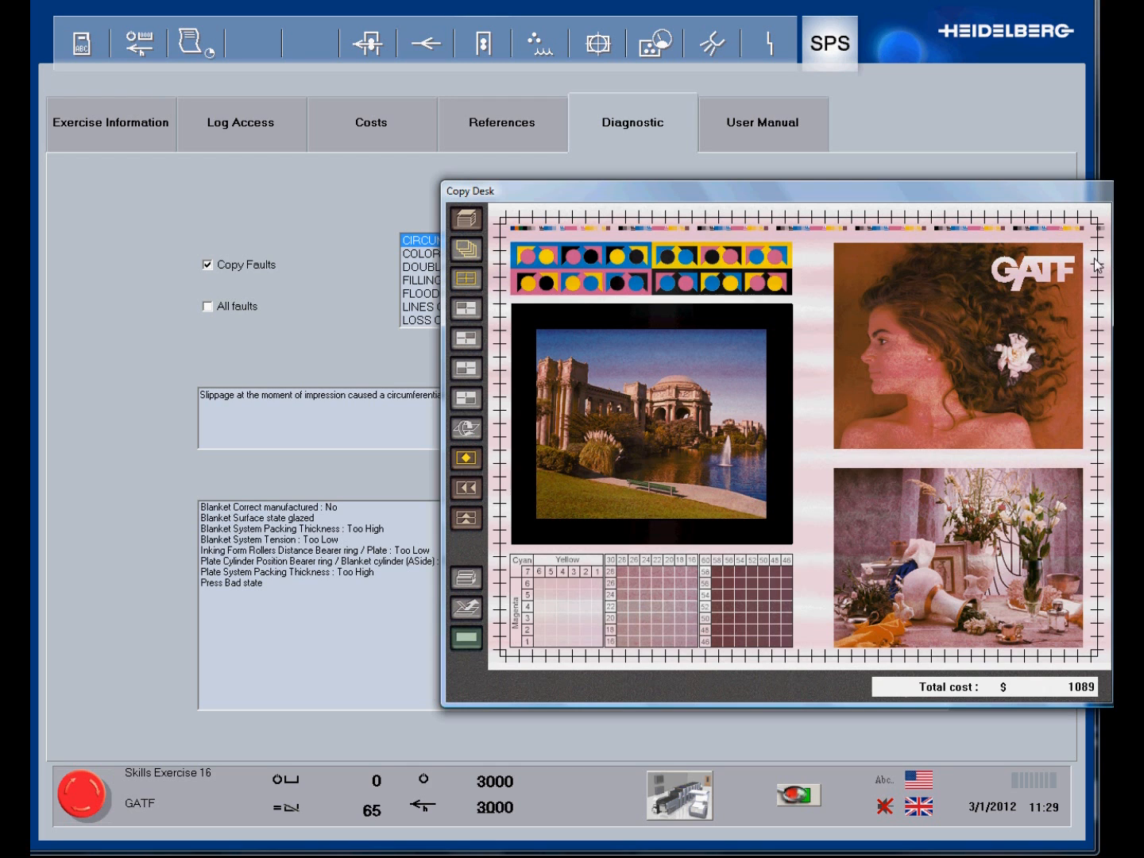
click(476, 219)
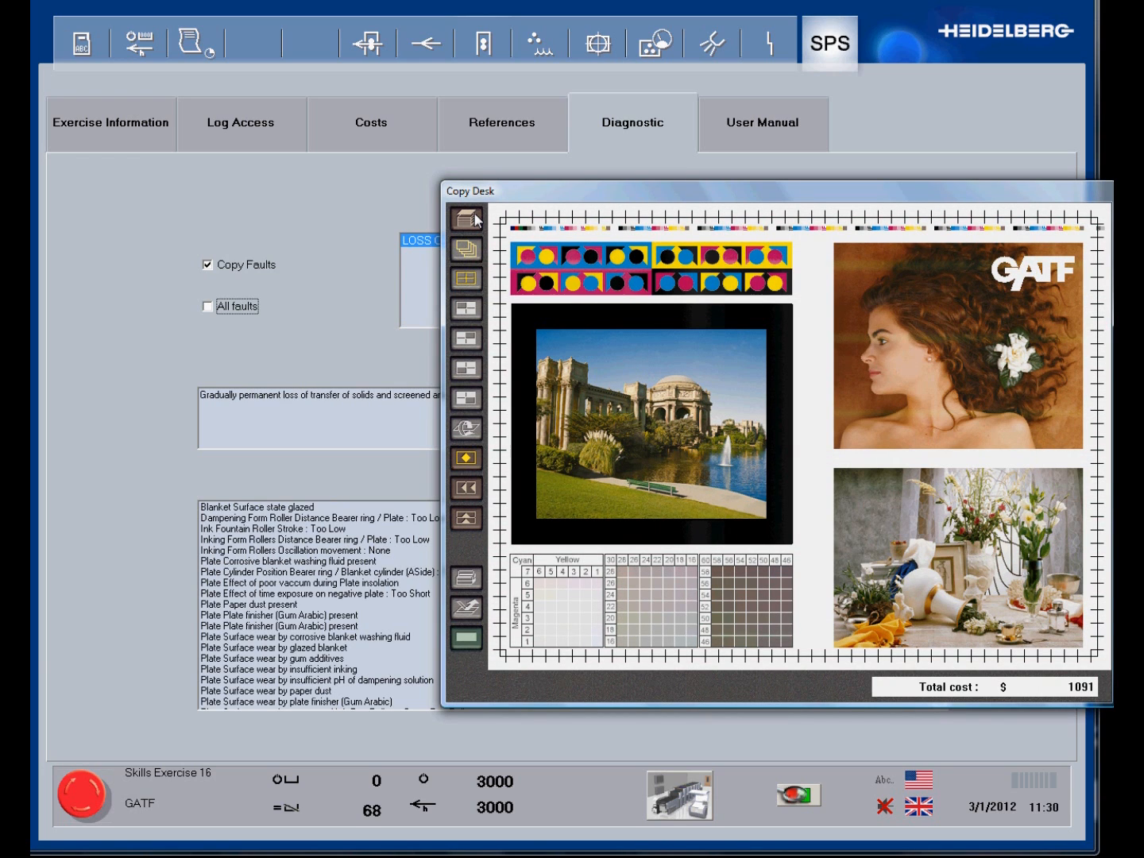
click(795, 793)
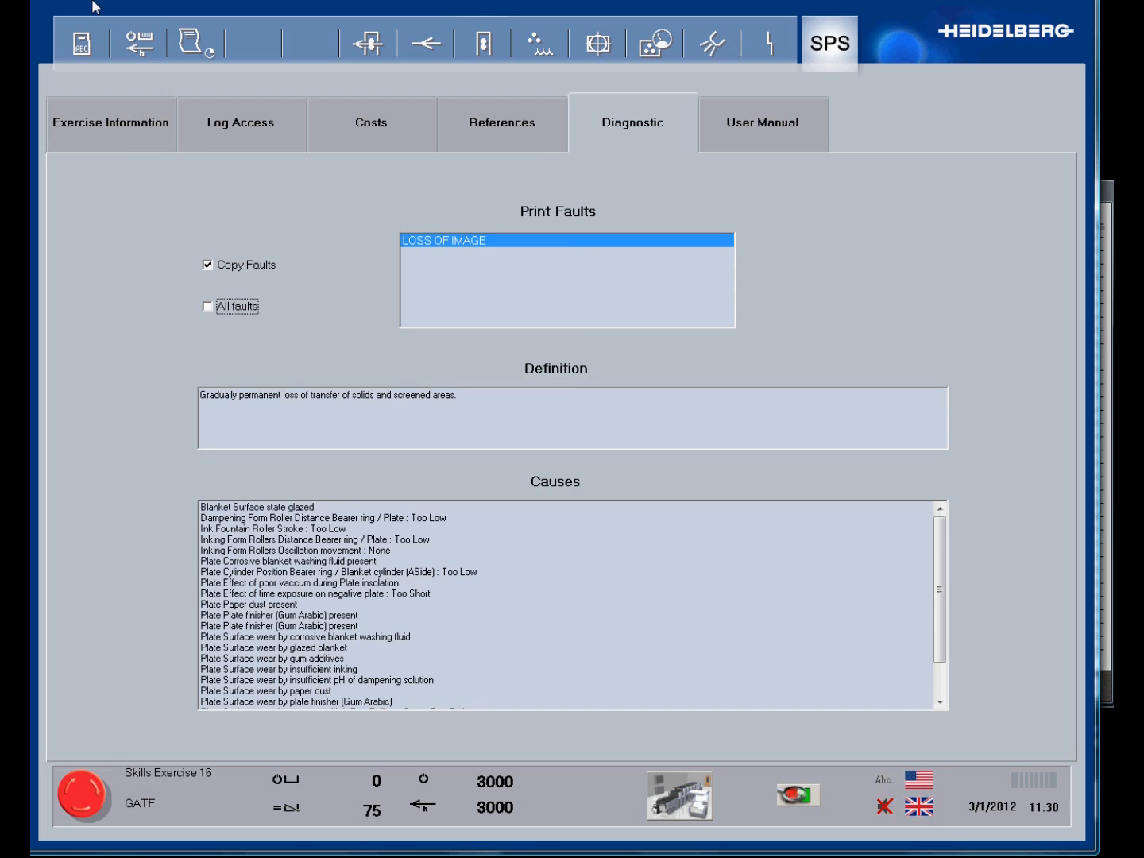
Try to start the good-sheet counter from the quantity and printing speed controls.
click(139, 38)
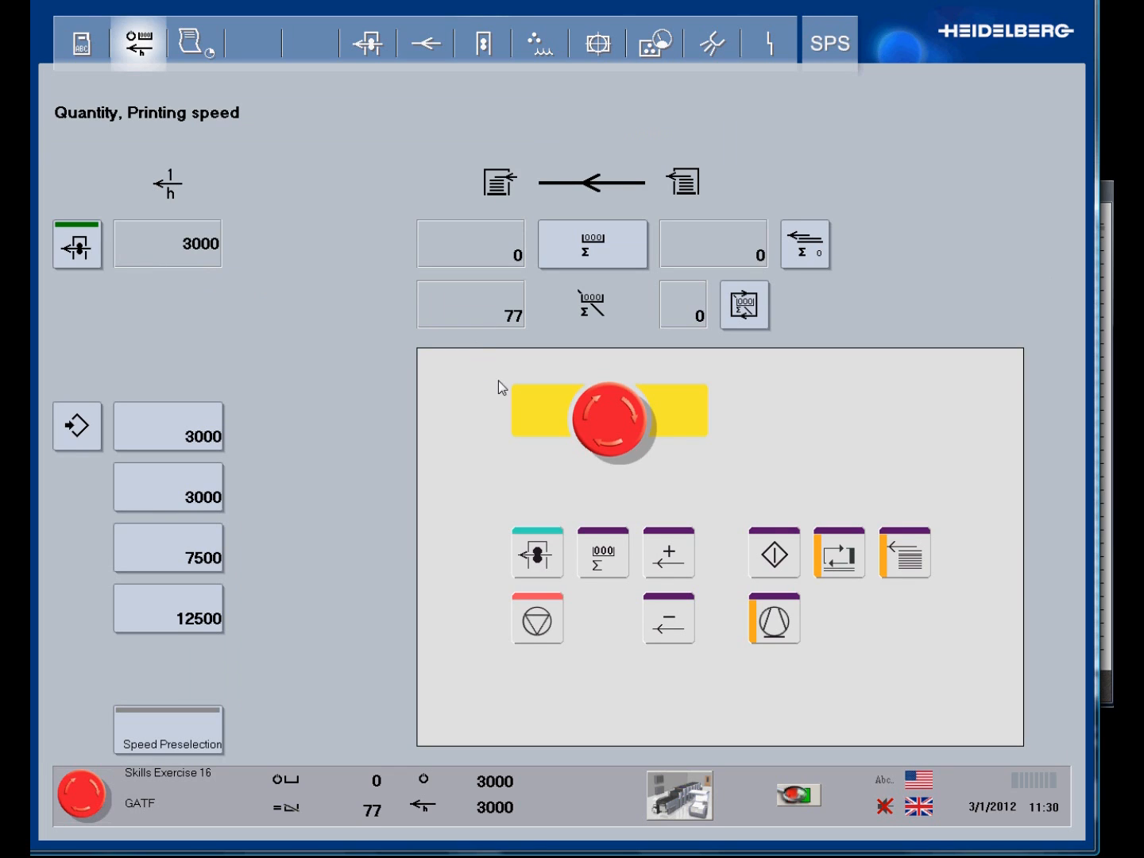
click(605, 249)
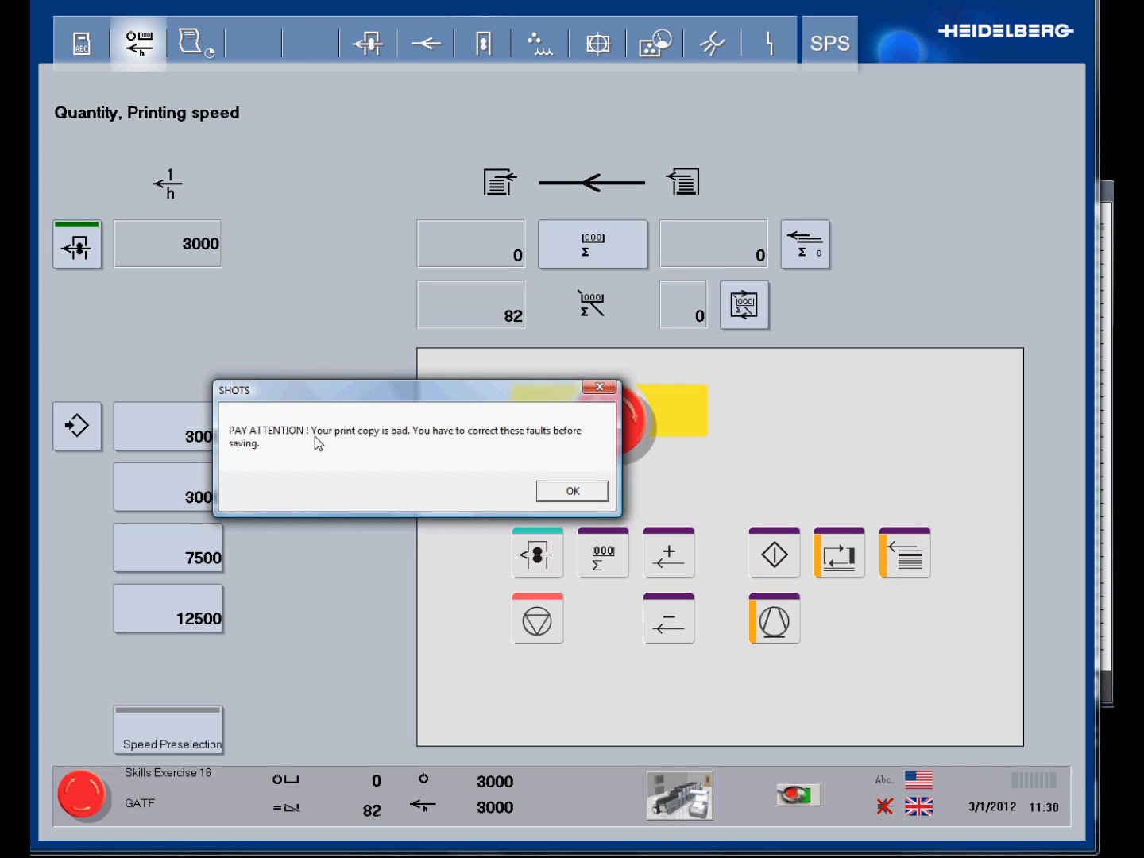
click(582, 497)
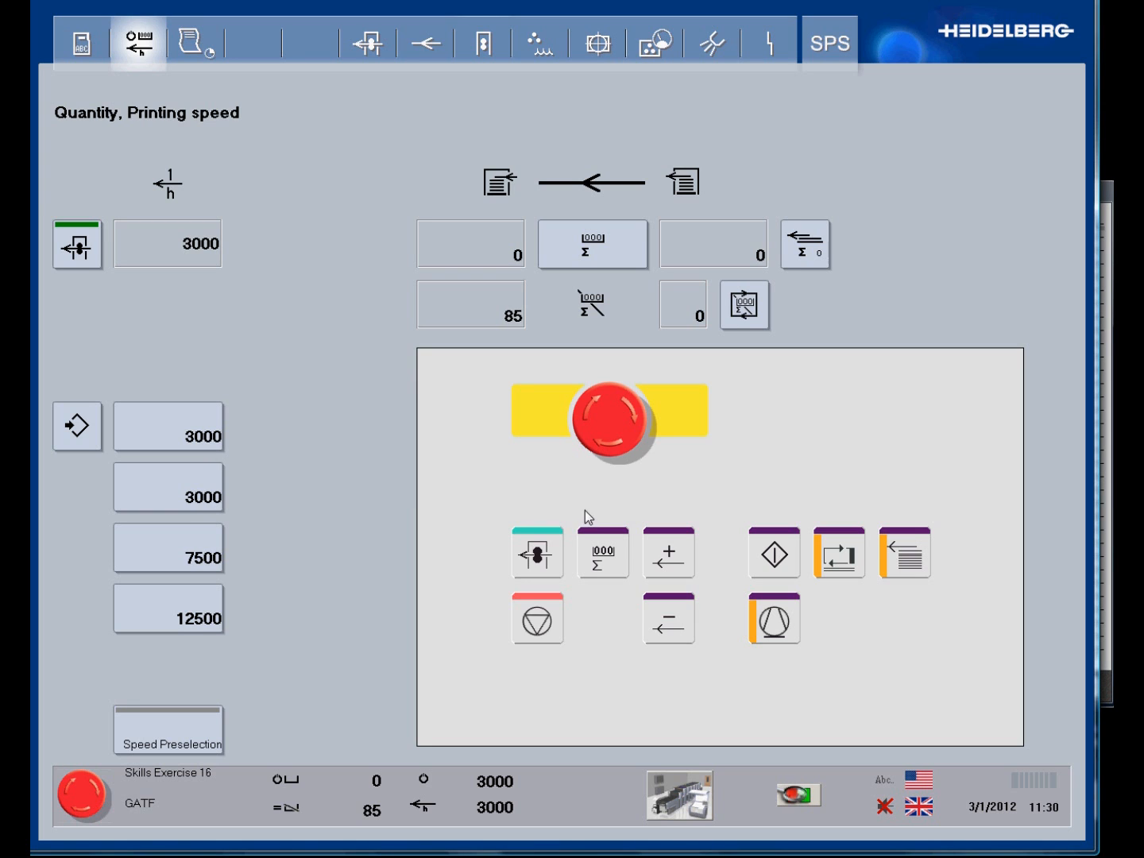
Compare the upper-left section of the printed sheet with the reference on the Copy Desk and return to the full-sheet view.
click(1105, 569)
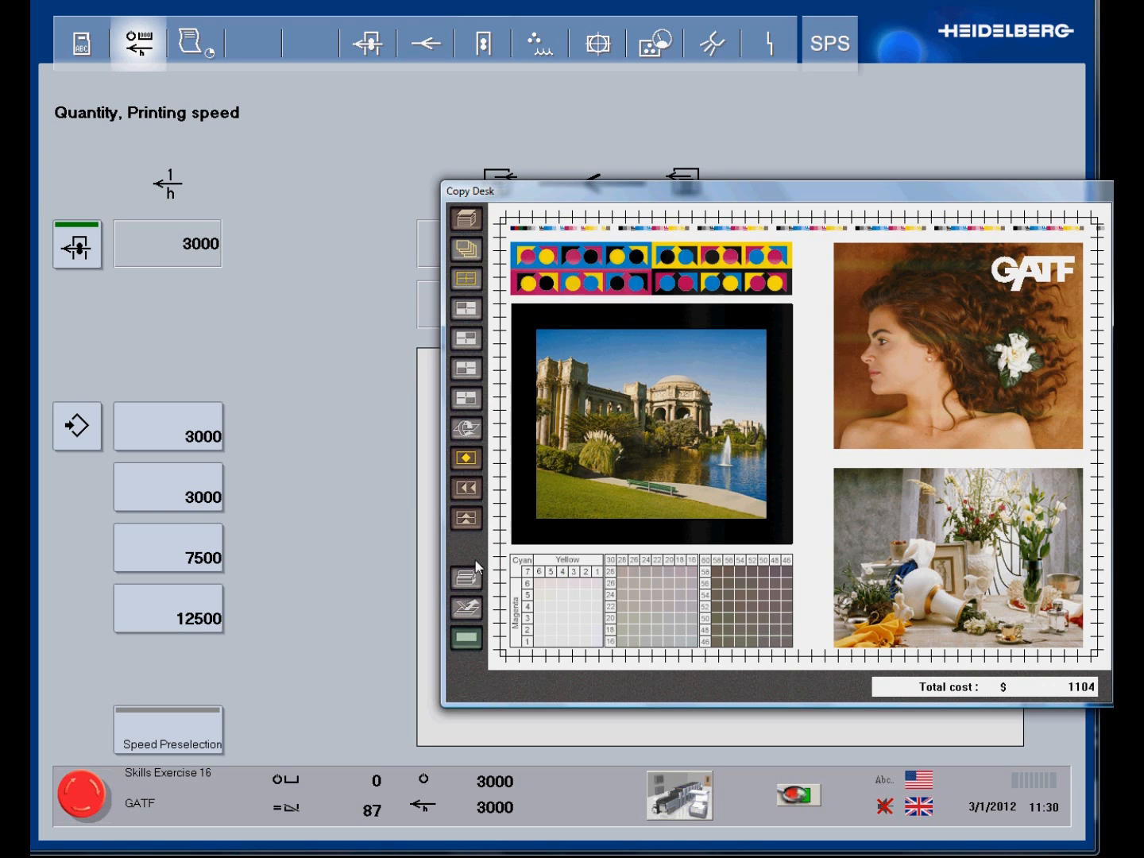
click(466, 310)
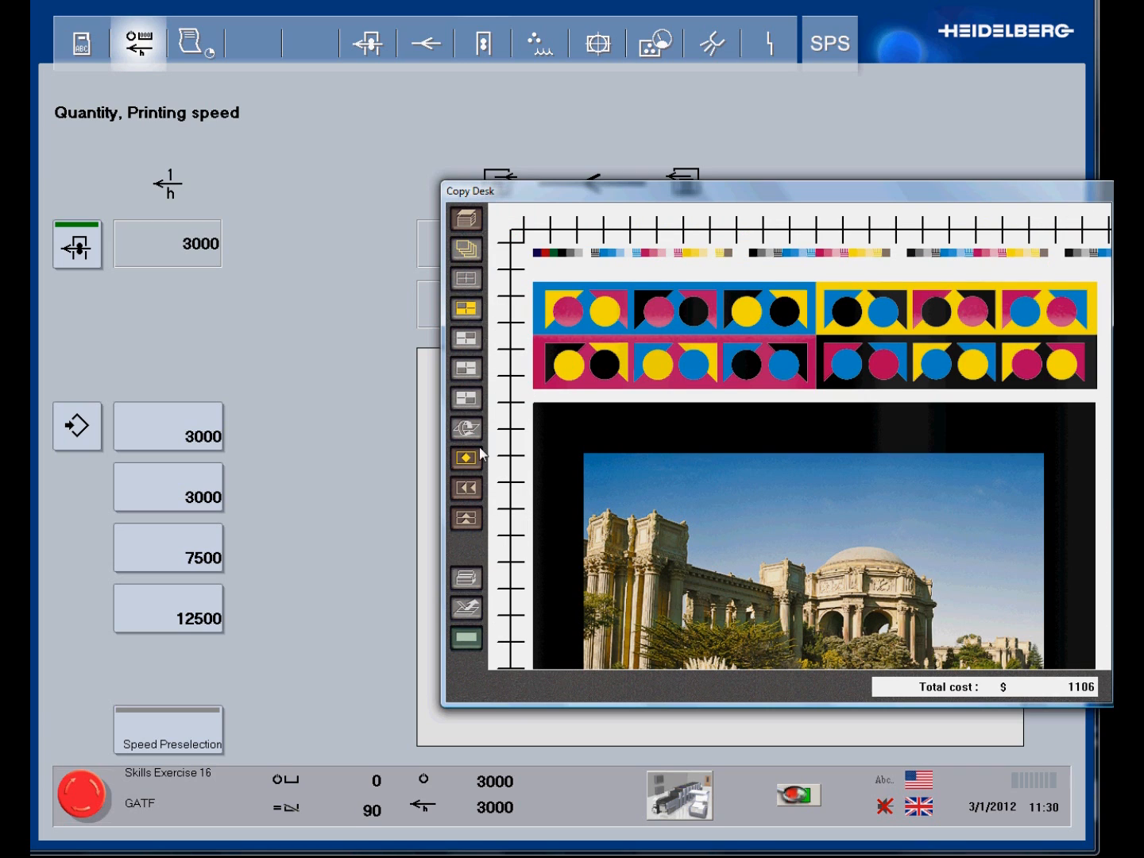
click(468, 490)
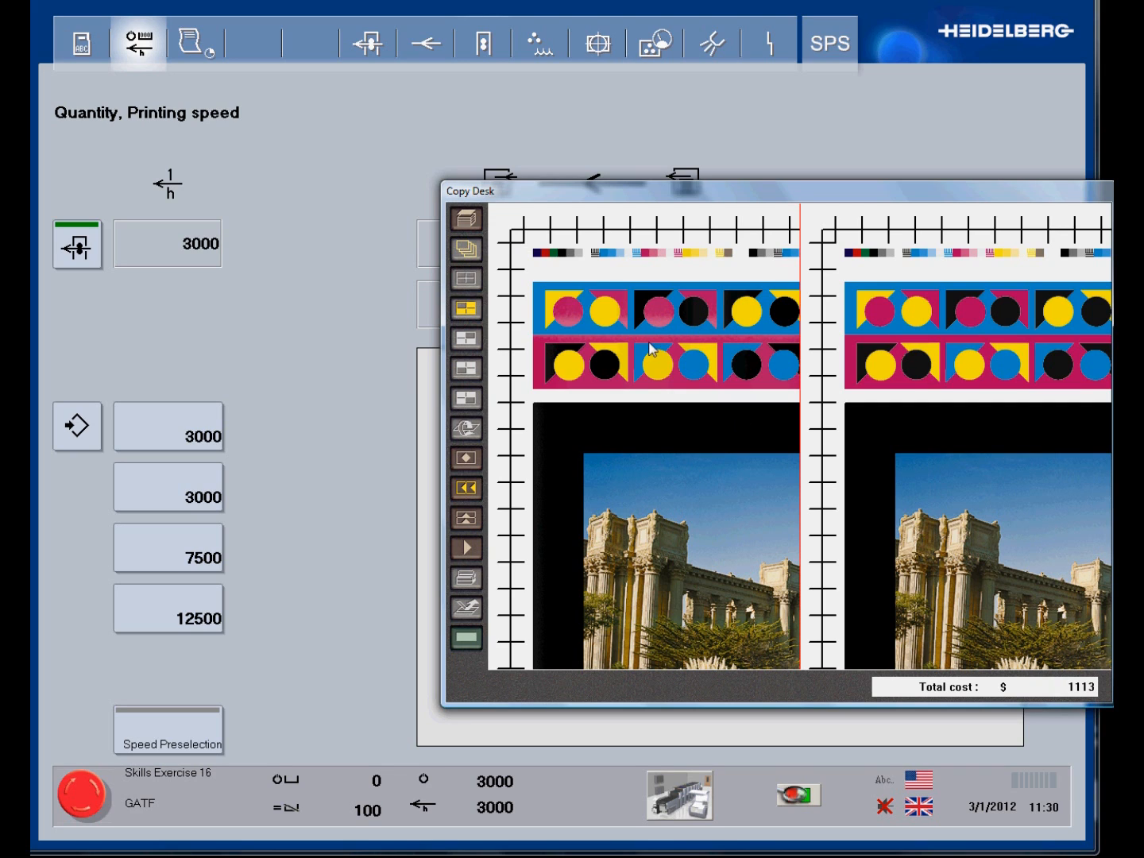
click(469, 283)
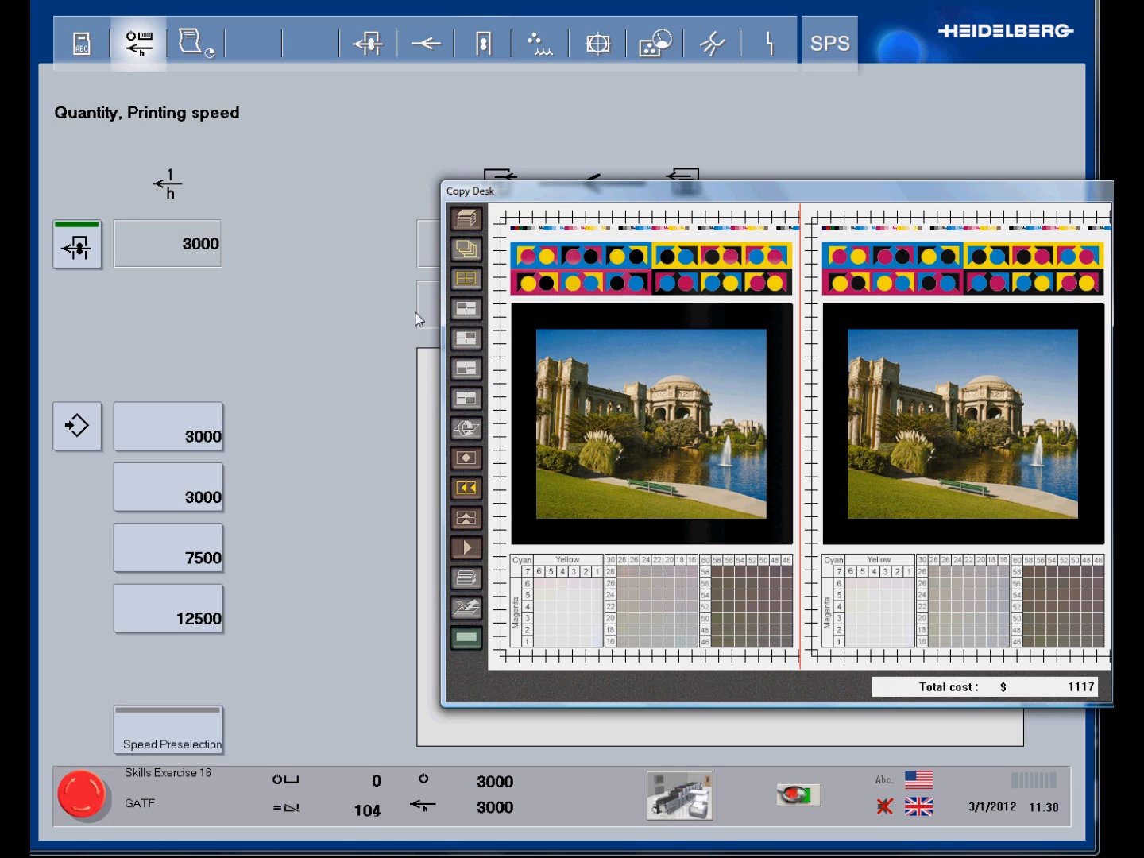
Switch off the sheet feed and stop the press from the quantity and printing speed controls.
click(357, 298)
click(905, 556)
click(842, 556)
click(553, 612)
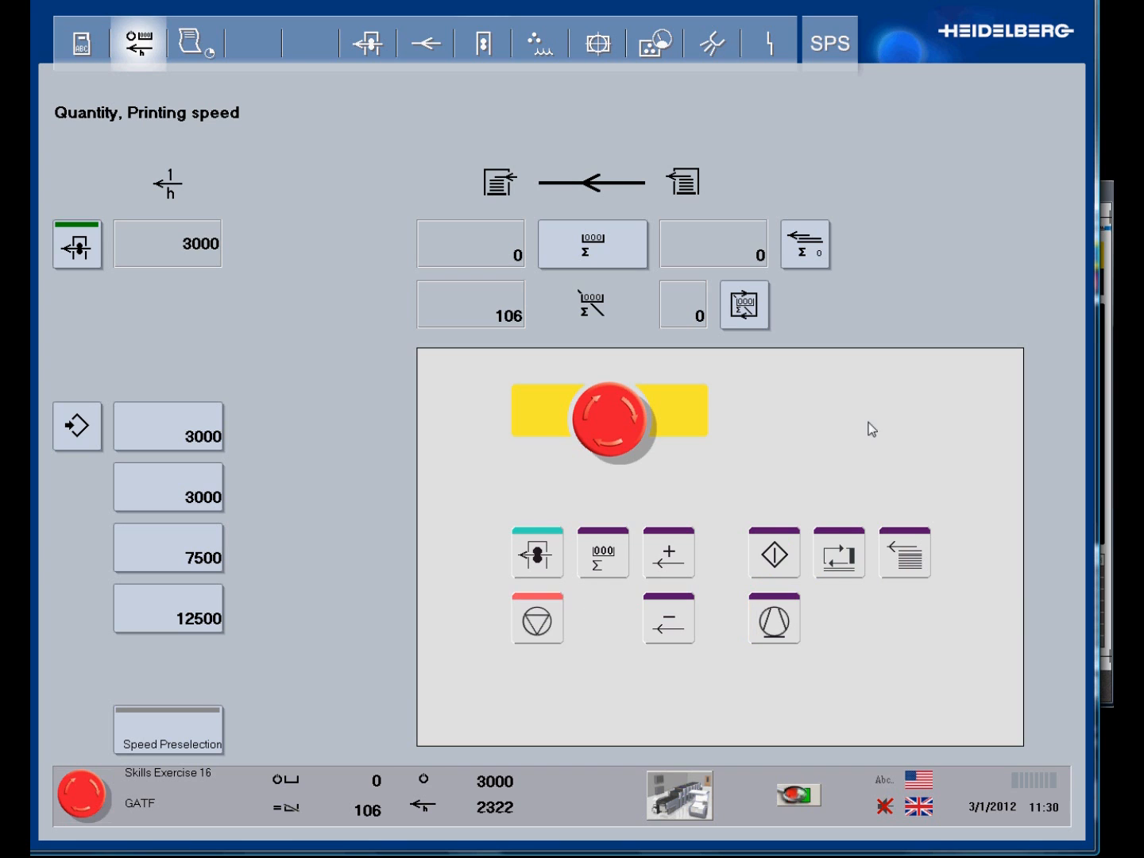
Run the first-look surface wear check on the plate of the magenta print unit.
click(691, 808)
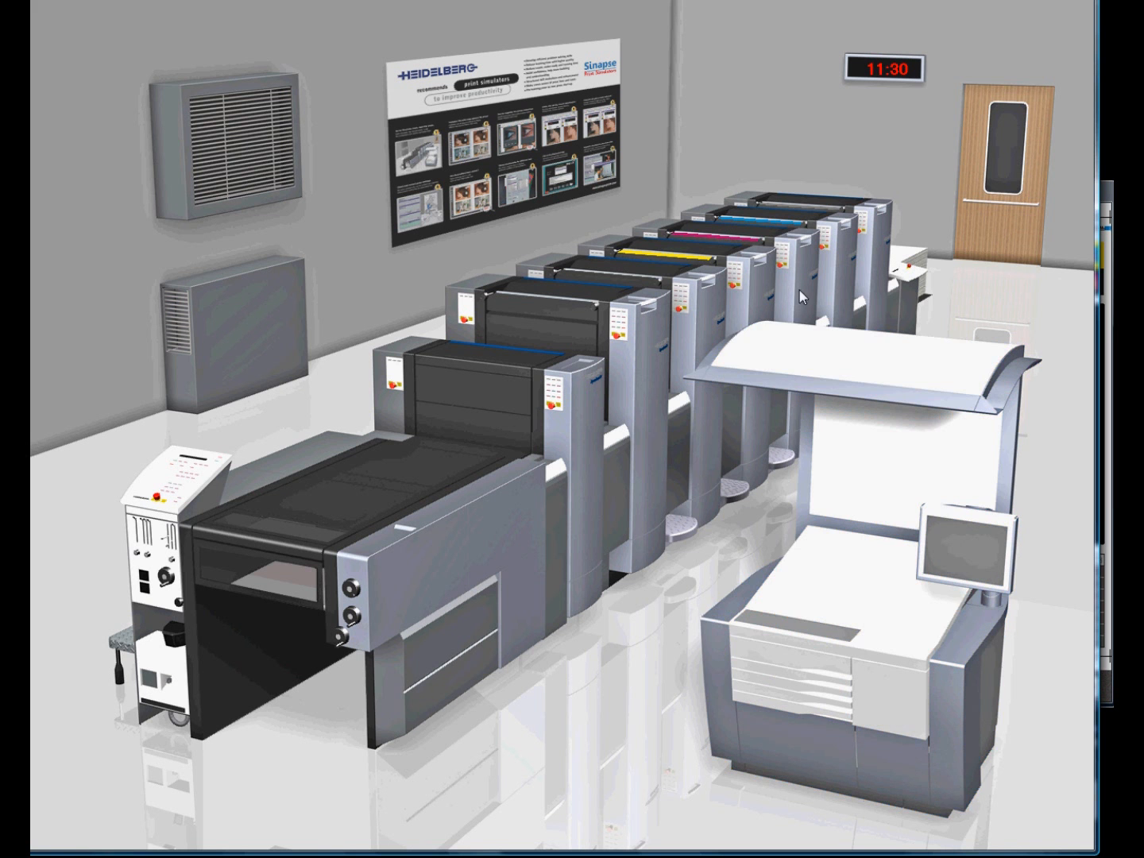
click(799, 280)
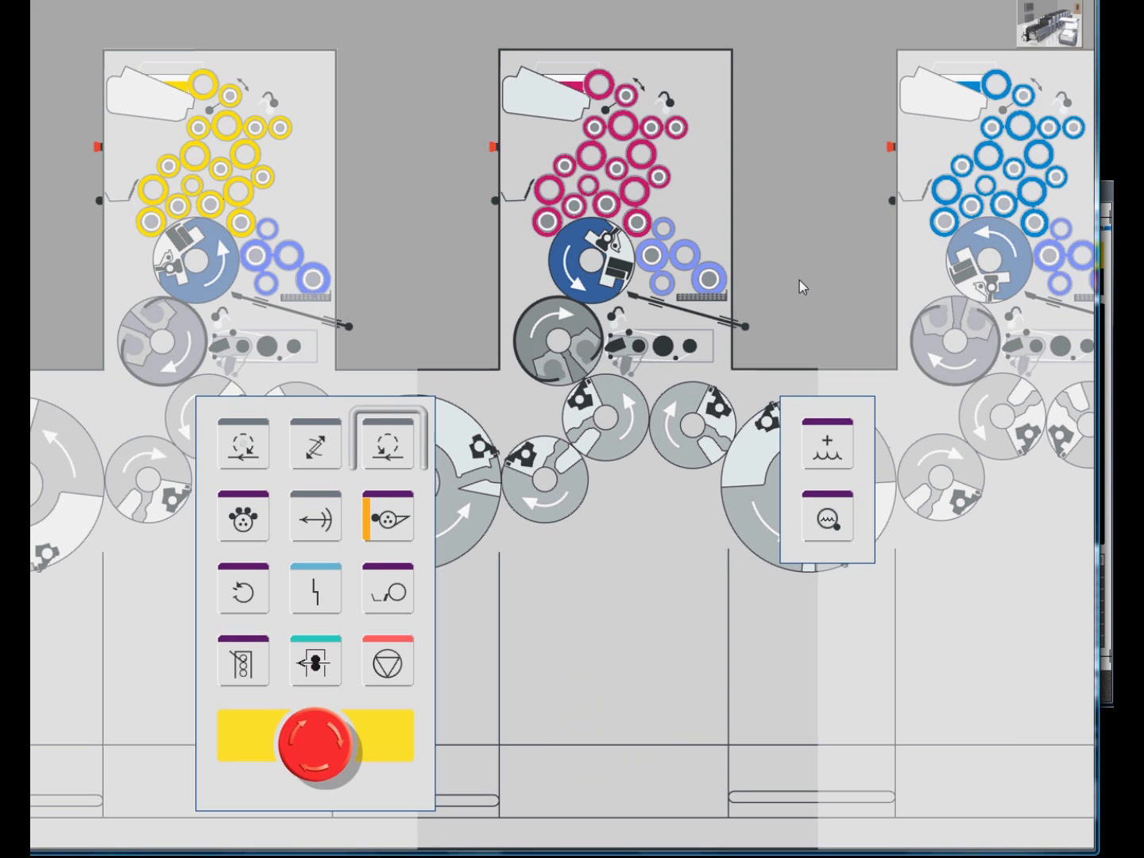
click(591, 263)
click(193, 559)
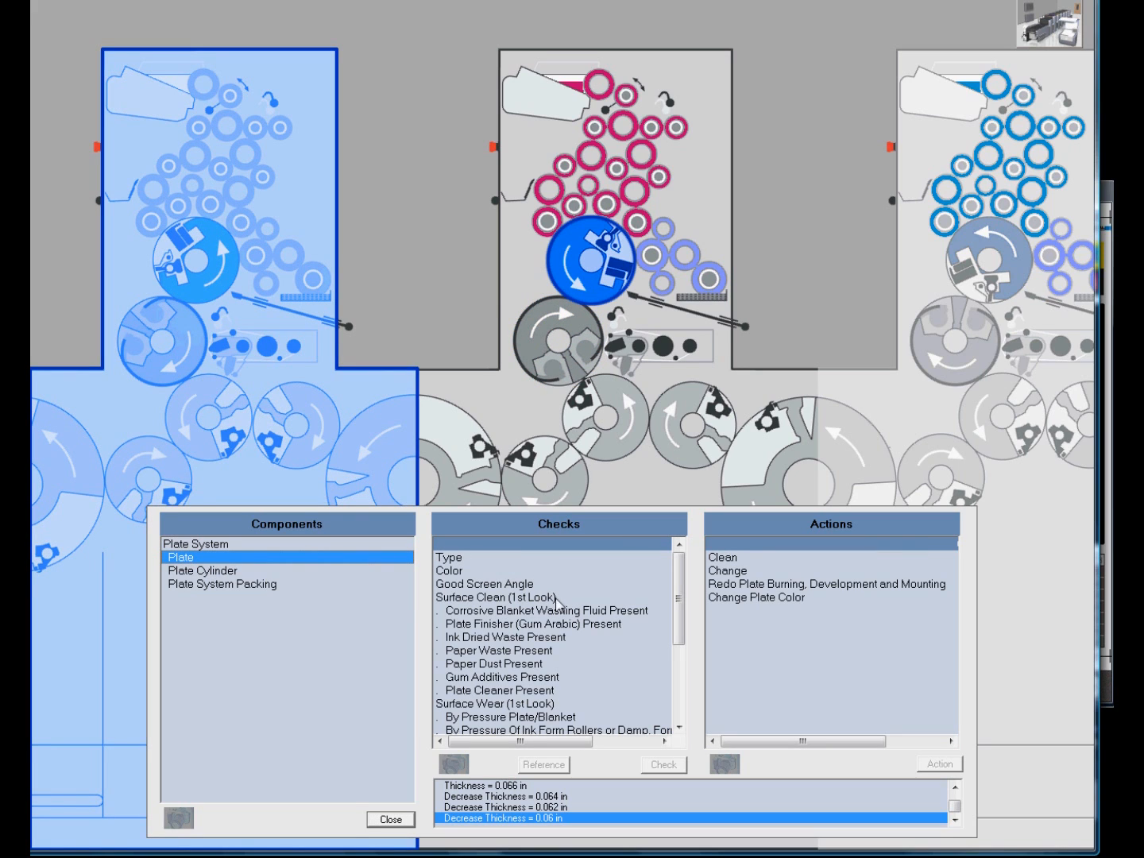
click(476, 706)
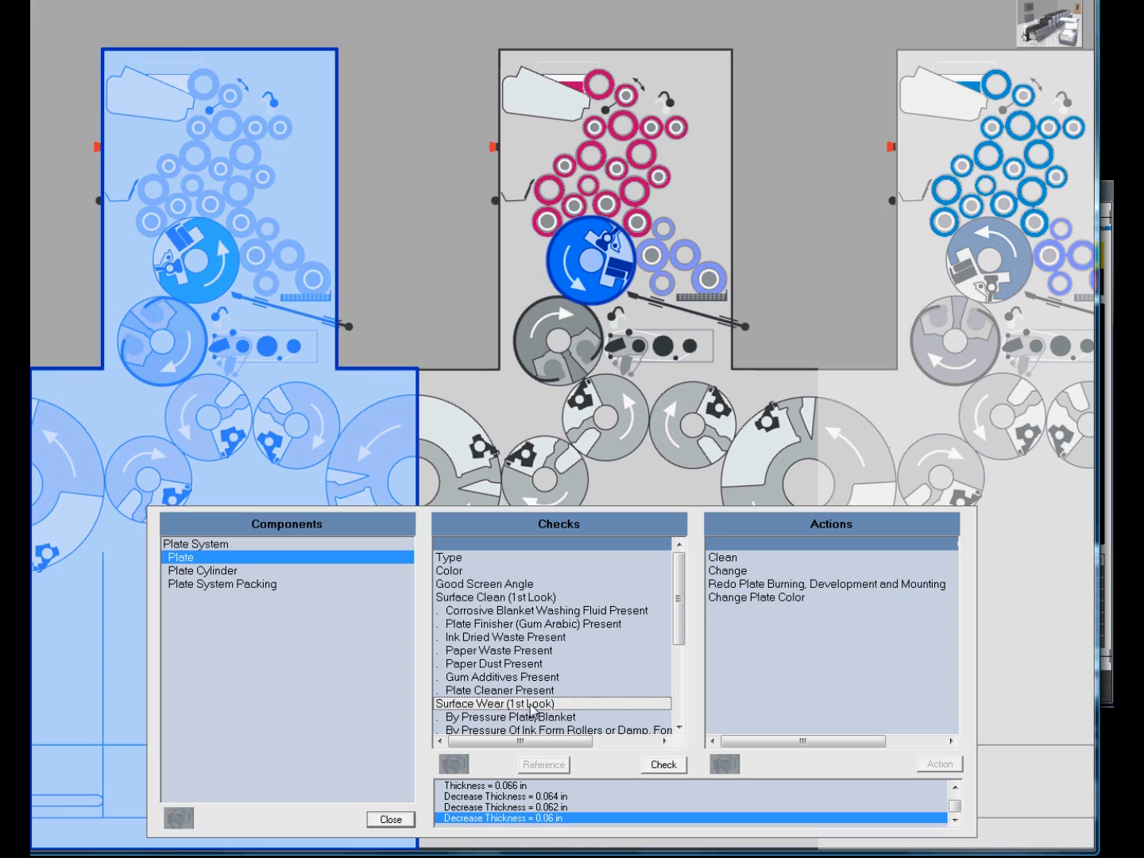
click(663, 765)
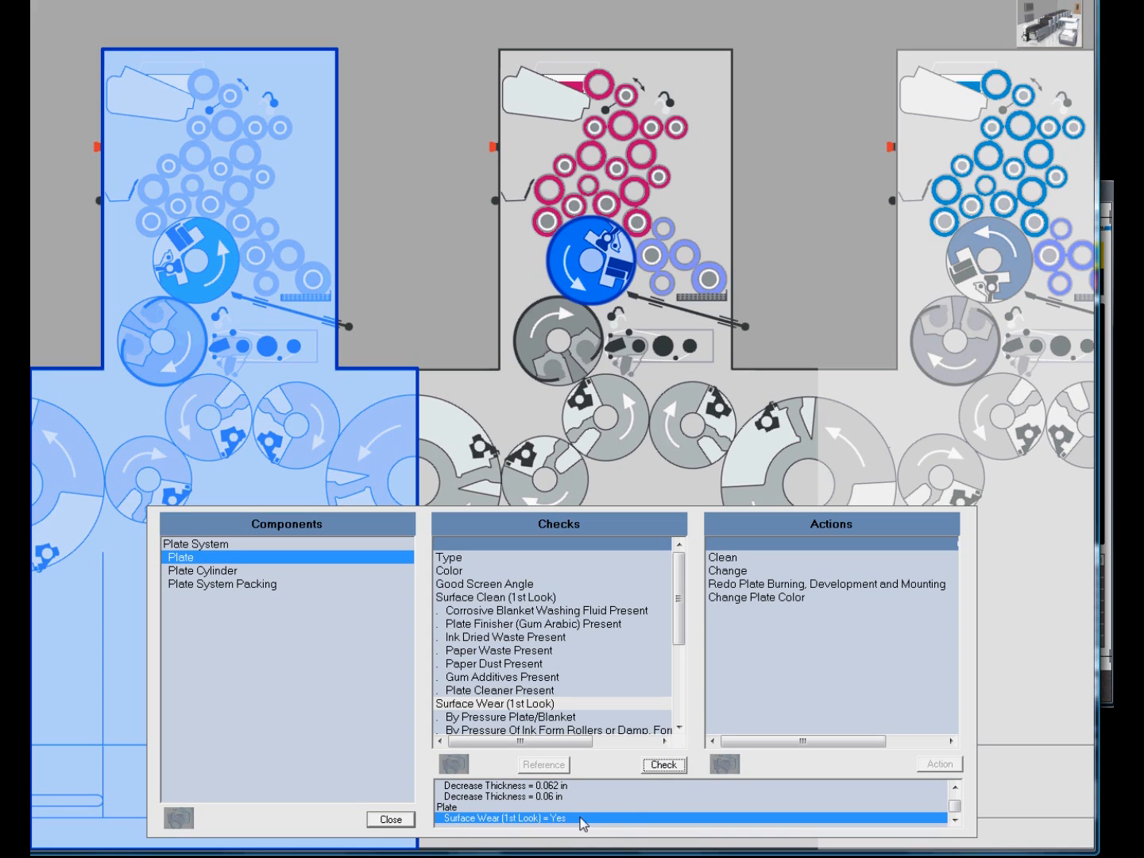
Change the magenta plate, repeat its first-look surface wear check and return to the press overview.
click(741, 573)
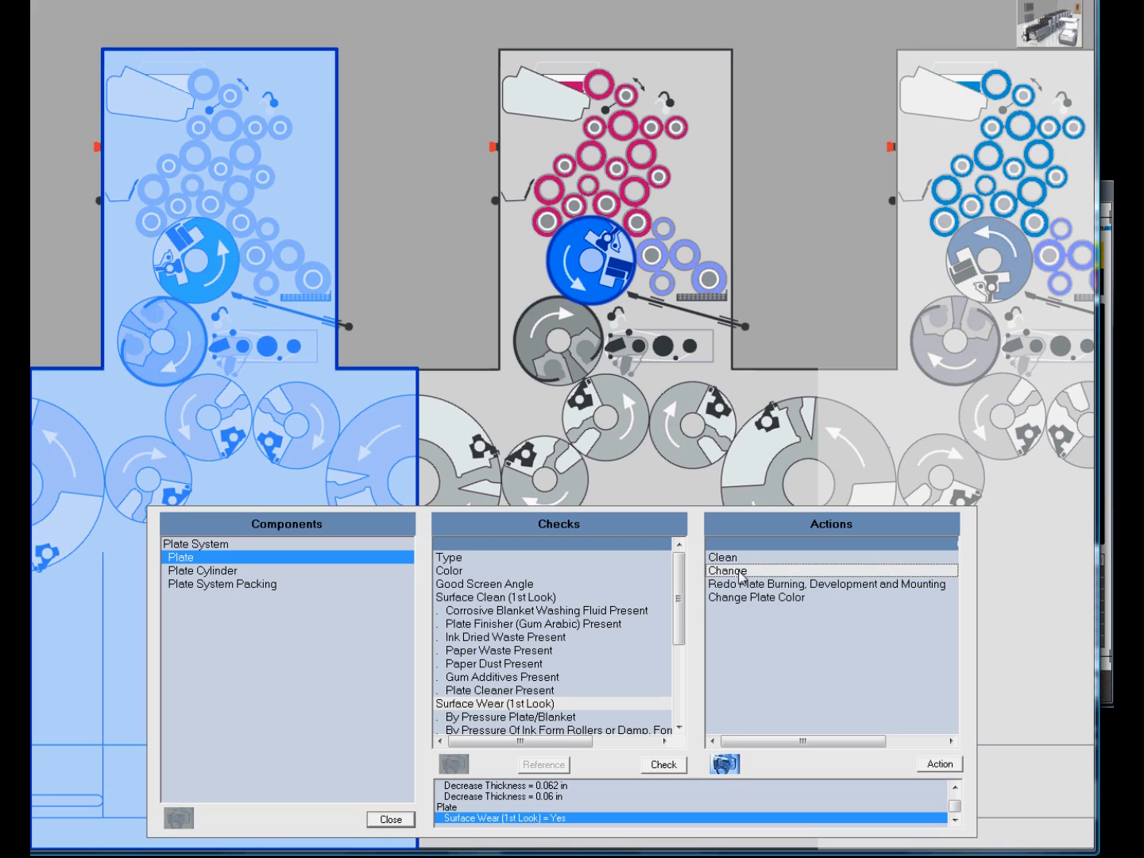
click(942, 765)
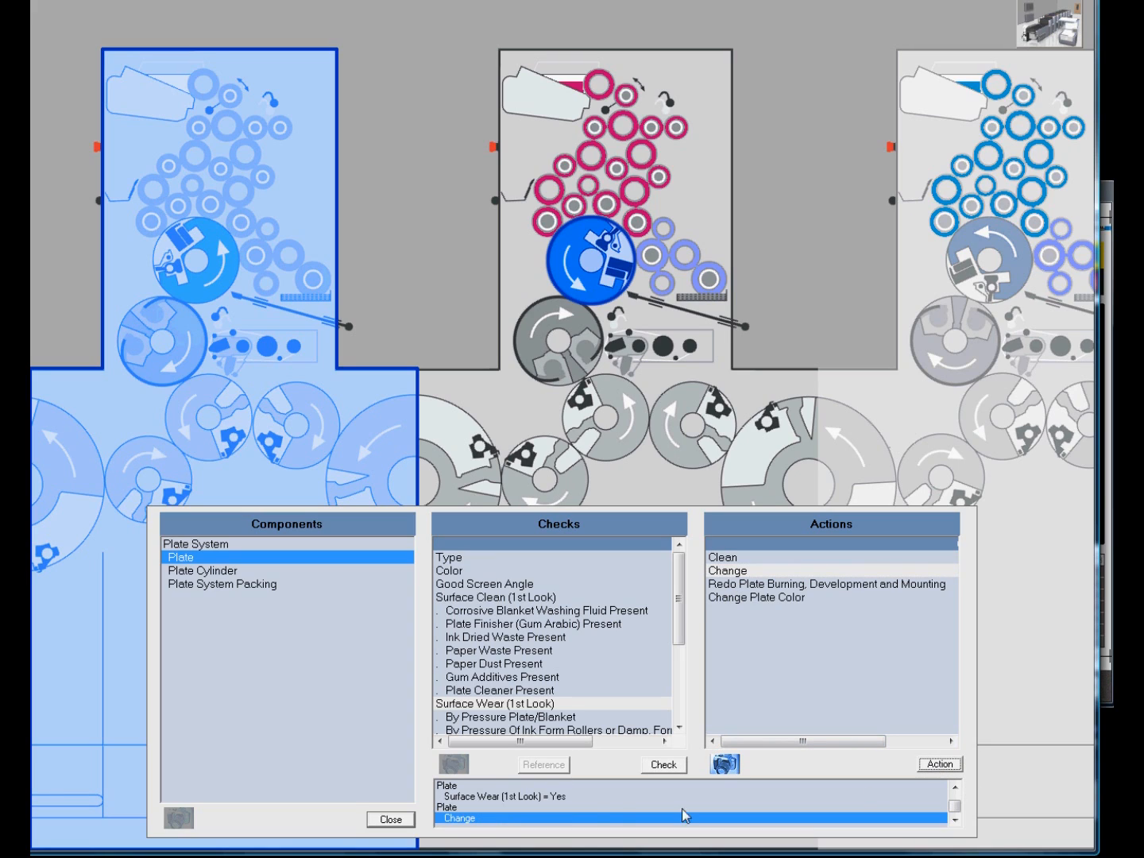
click(659, 765)
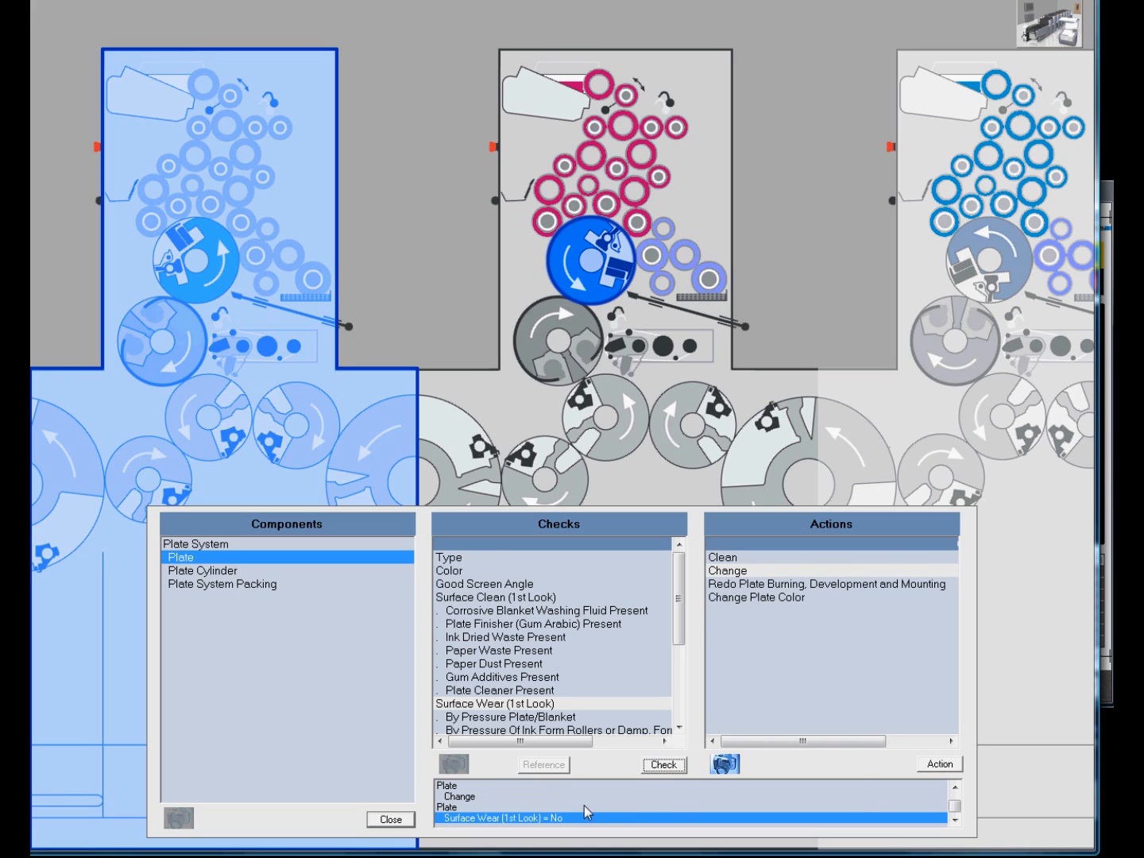
click(394, 823)
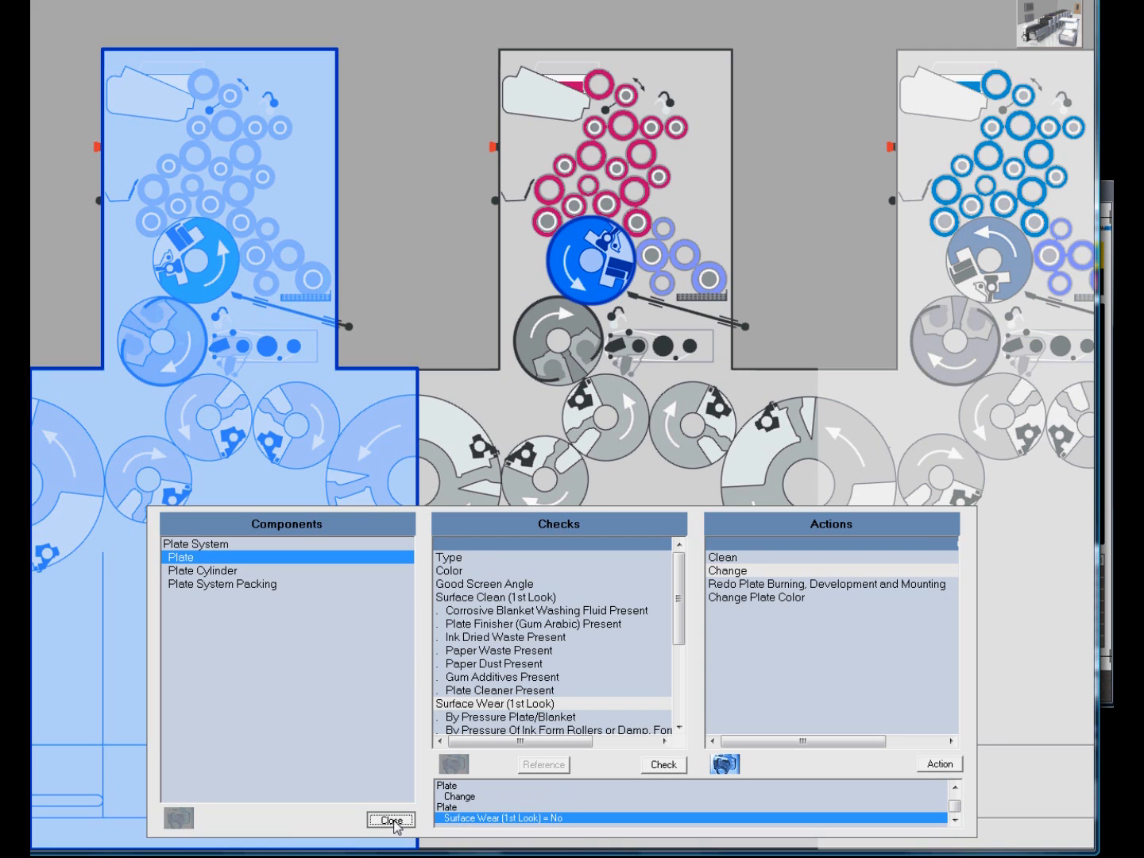
click(1054, 25)
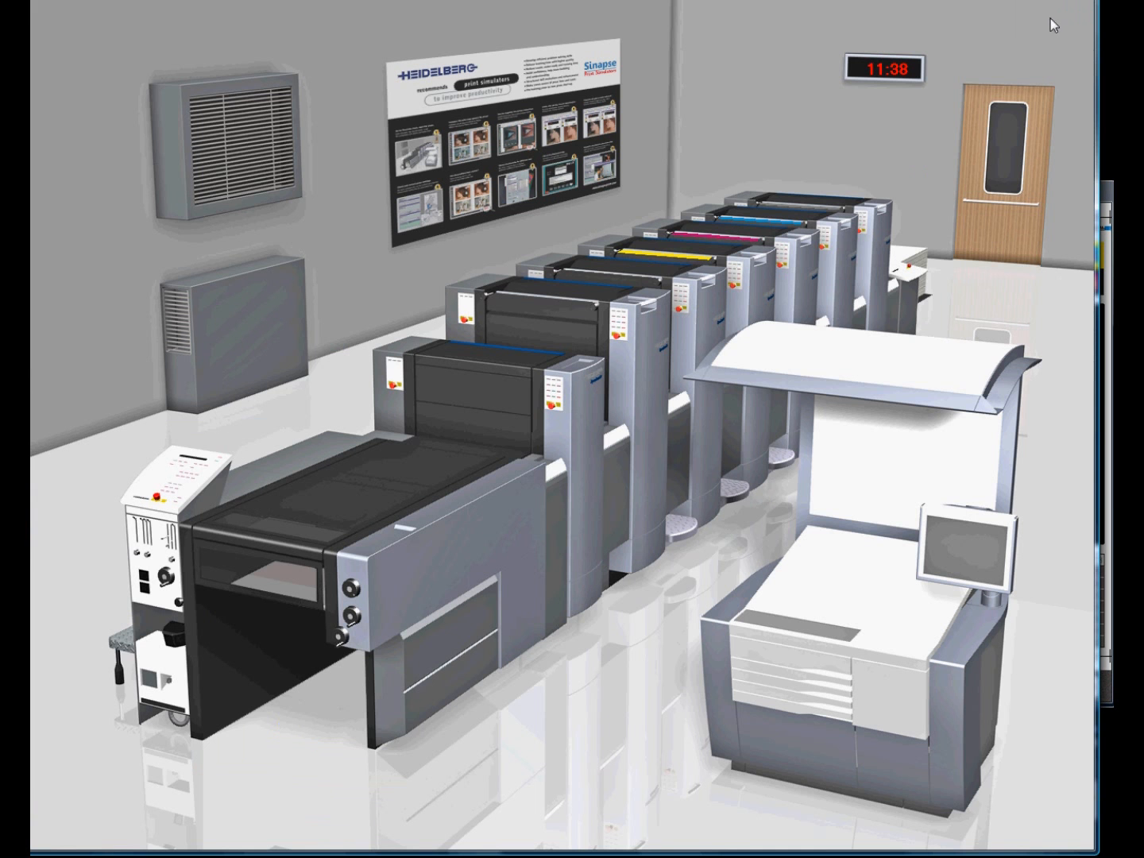
Return to the press console, compare the sheet's upper-left section with the reference on the Copy Desk and review the print fault diagnostic.
click(802, 600)
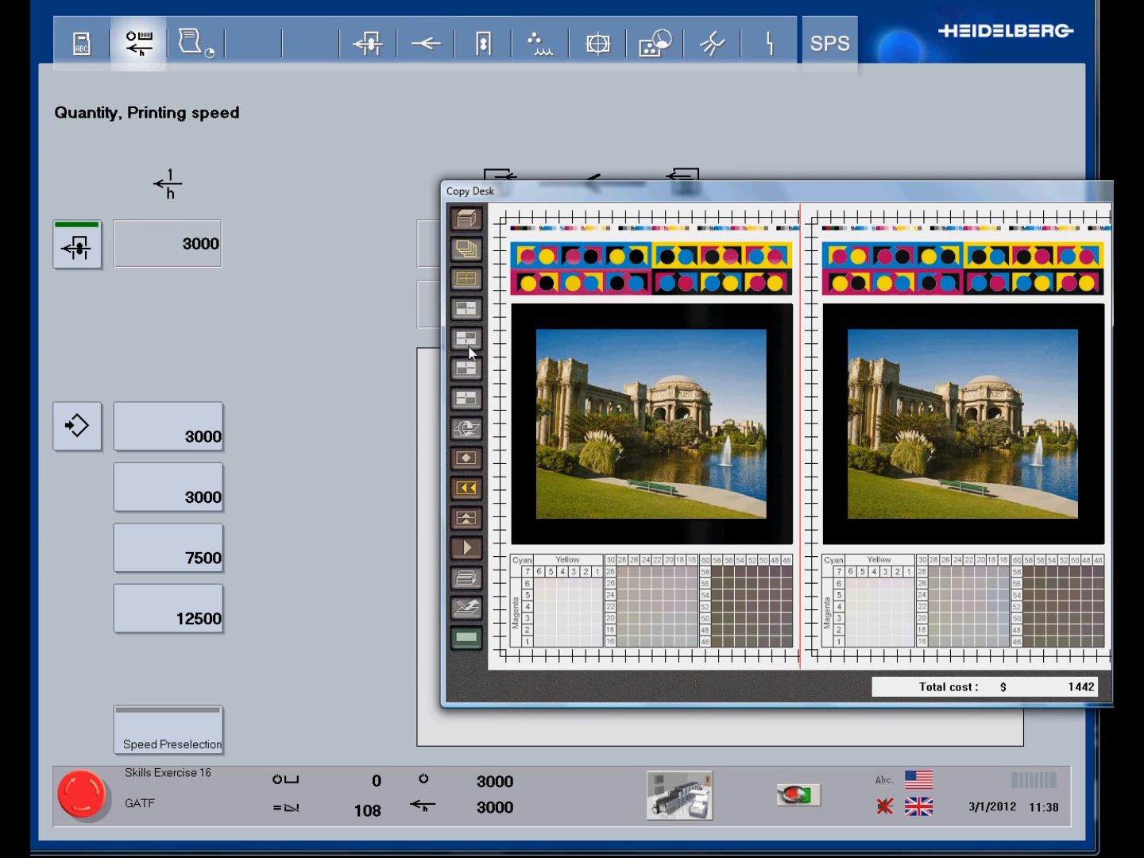
click(467, 309)
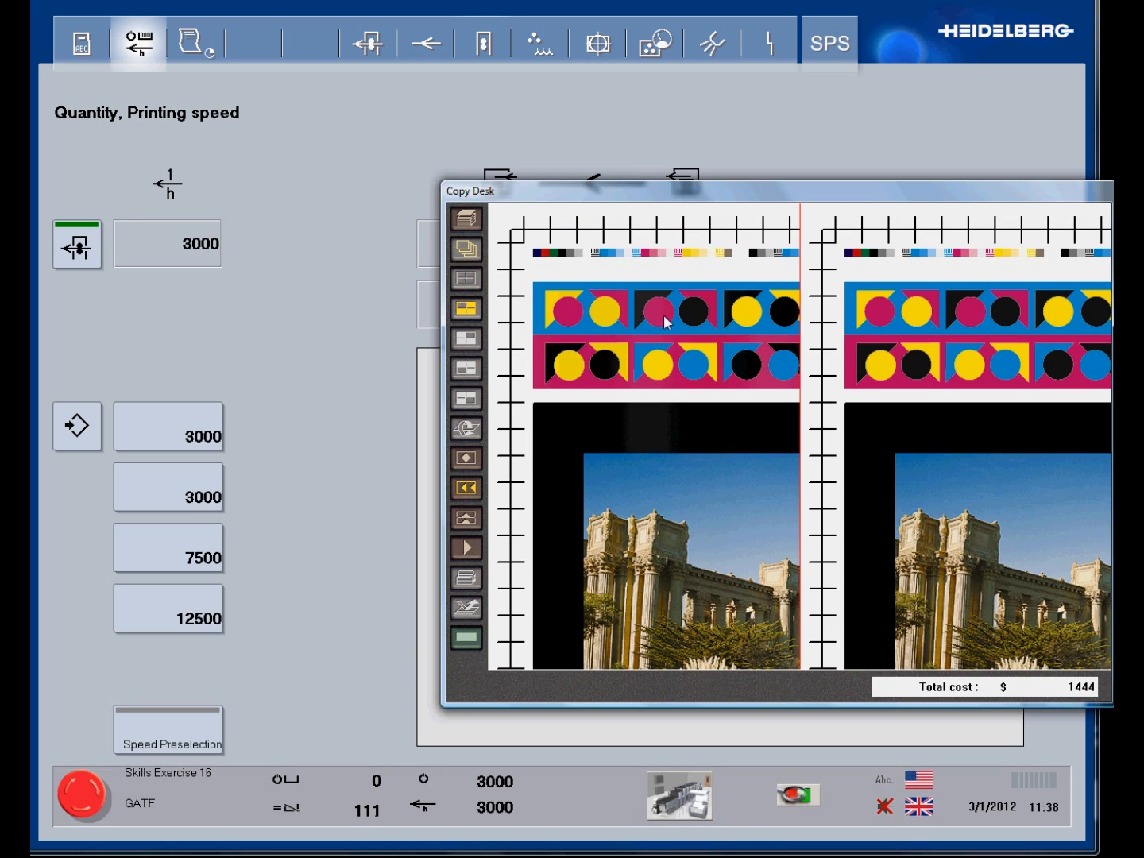
click(793, 787)
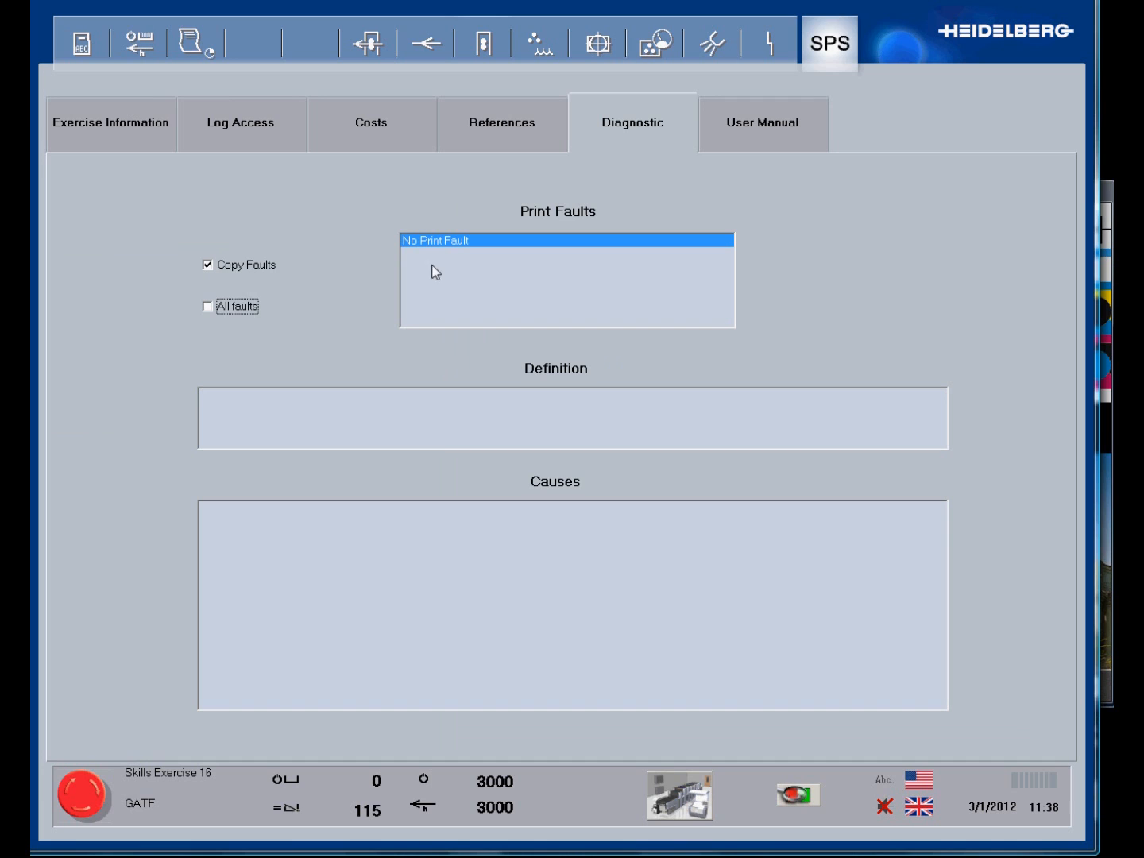
Start the good-sheet counter from the quantity and printing speed controls.
click(147, 41)
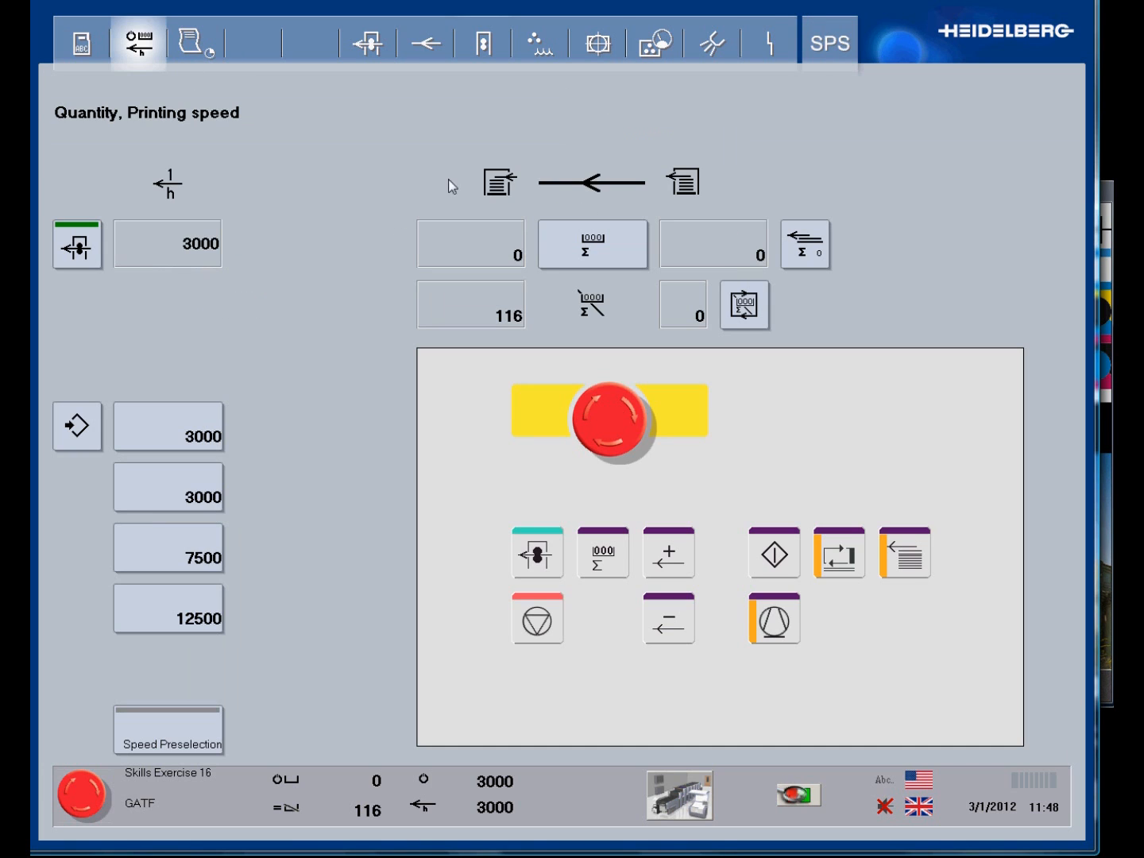
click(611, 254)
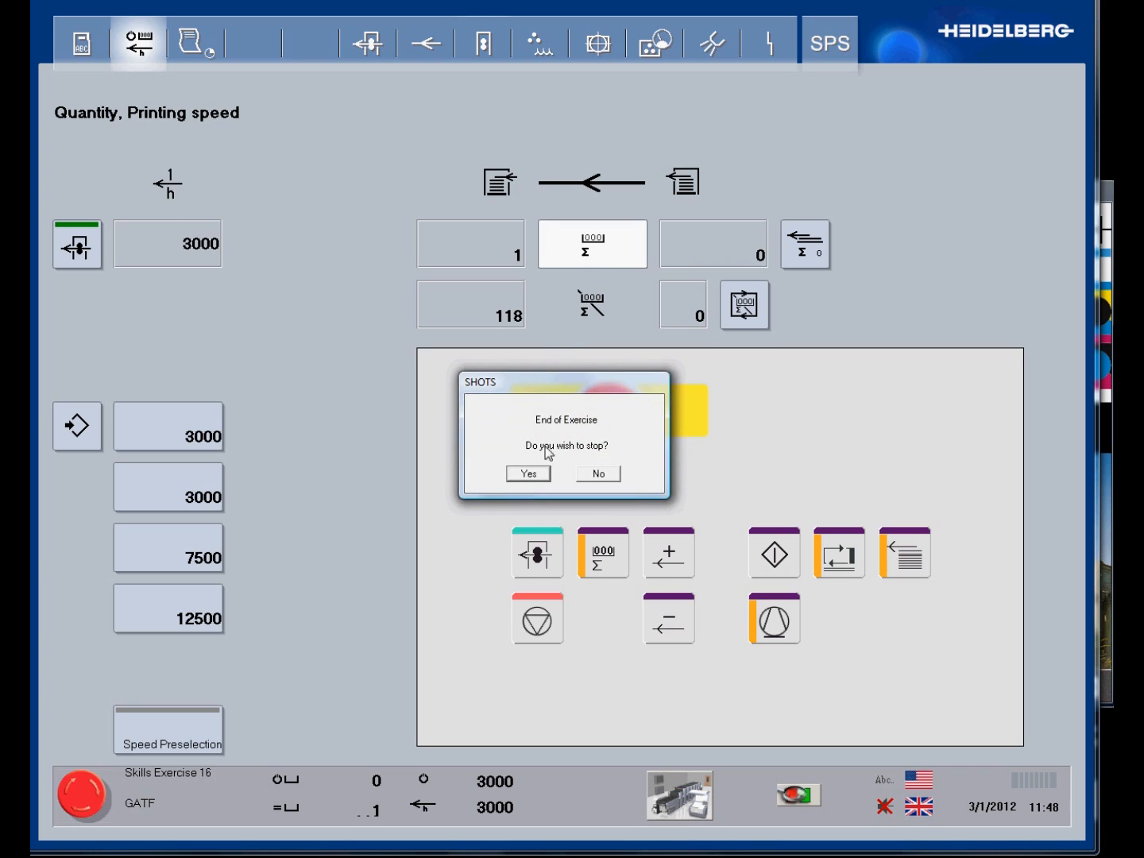